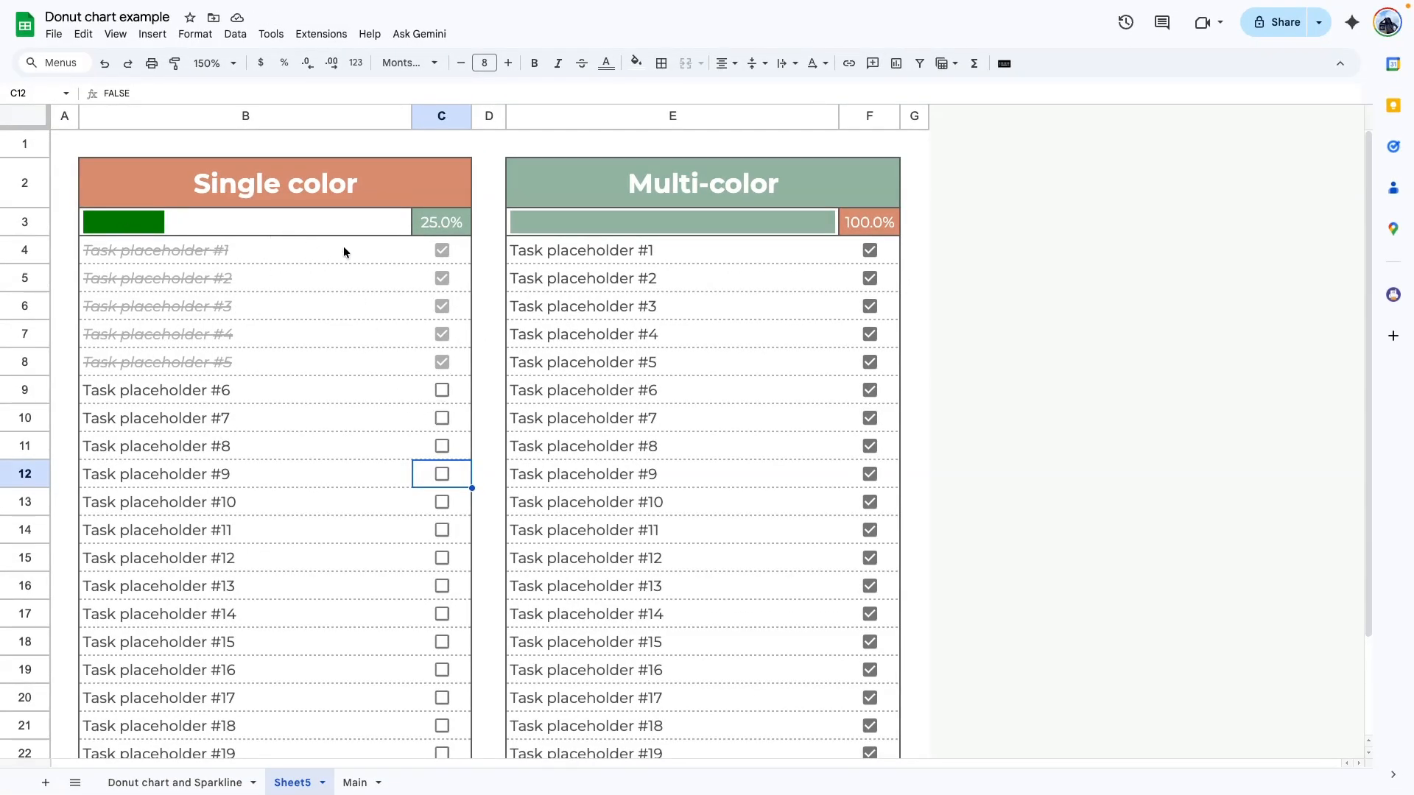
Step: Check off Task placeholder #6, #7 and #8 in the Single color list
click(447, 391)
click(442, 419)
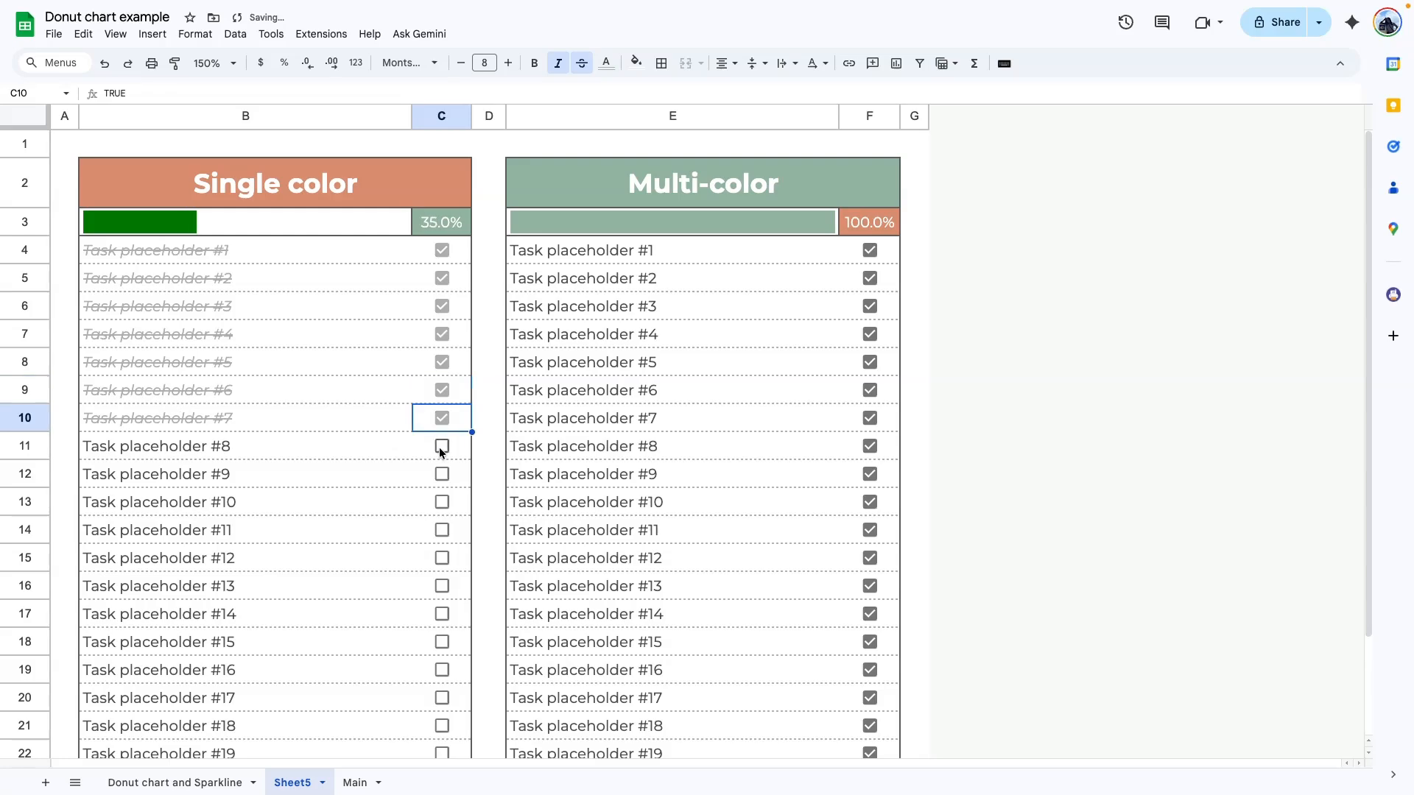
click(440, 446)
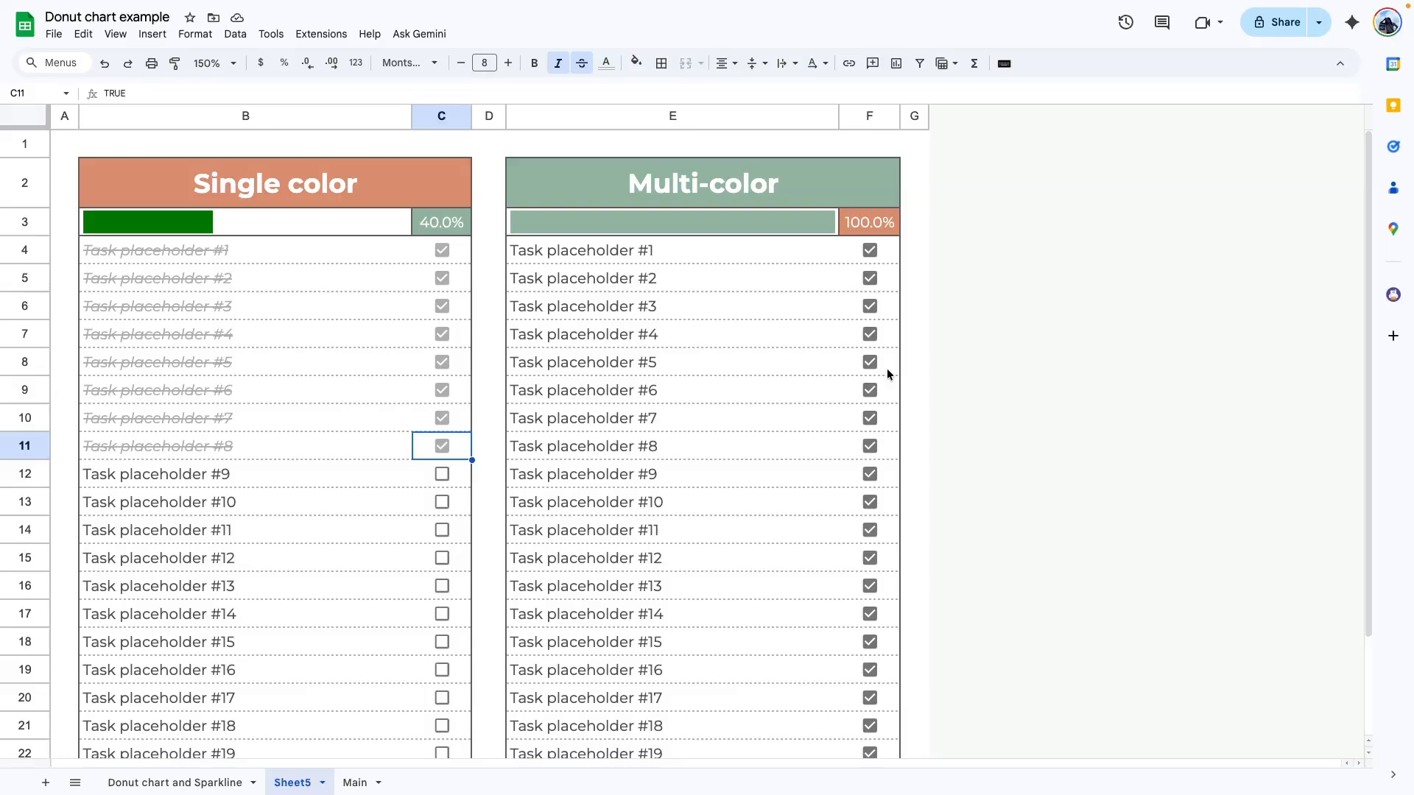
Step: Uncheck all the checkboxes in F4:F23 of the Multi-color list at once
scroll(670, 340, down, 3)
drag(887, 678, 878, 150)
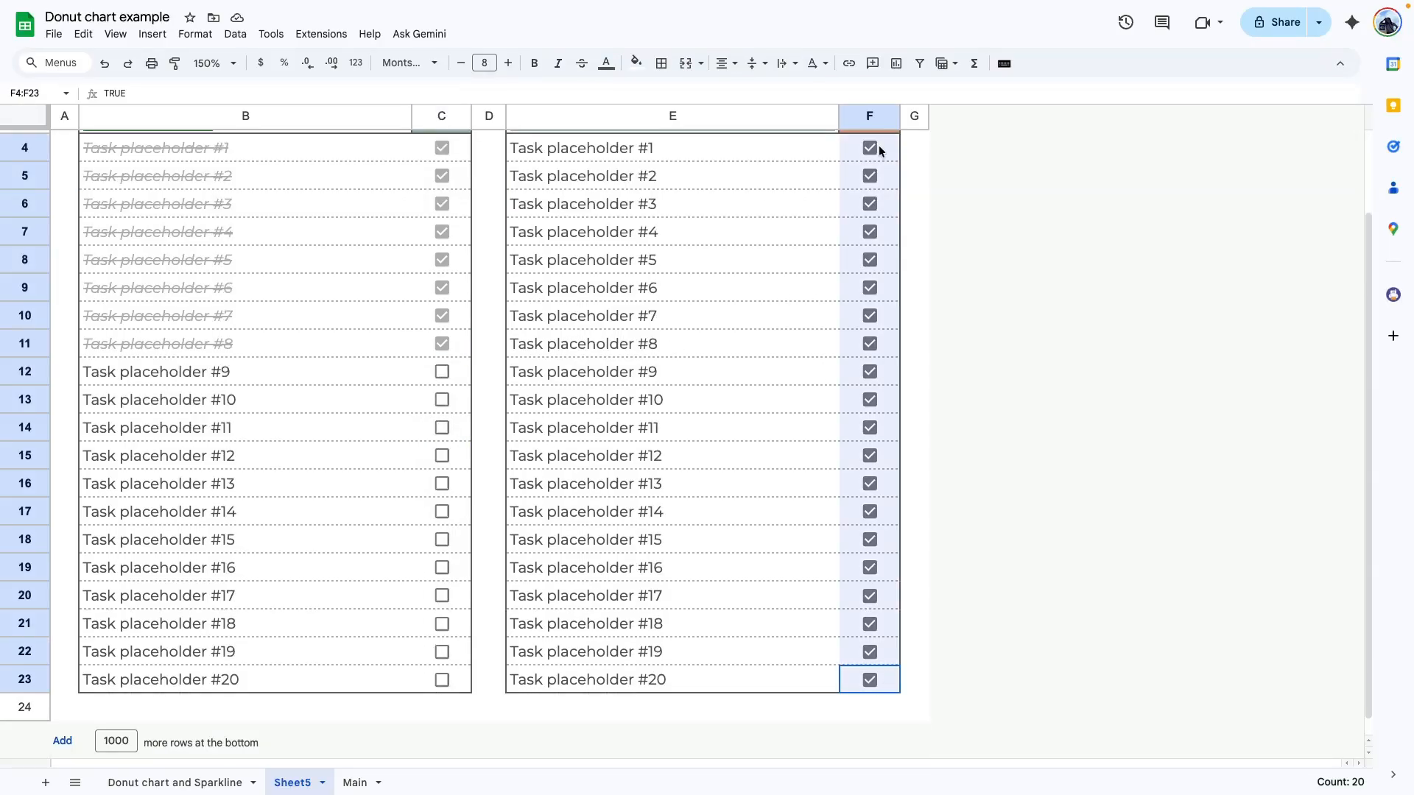
scroll(879, 136, up, 3)
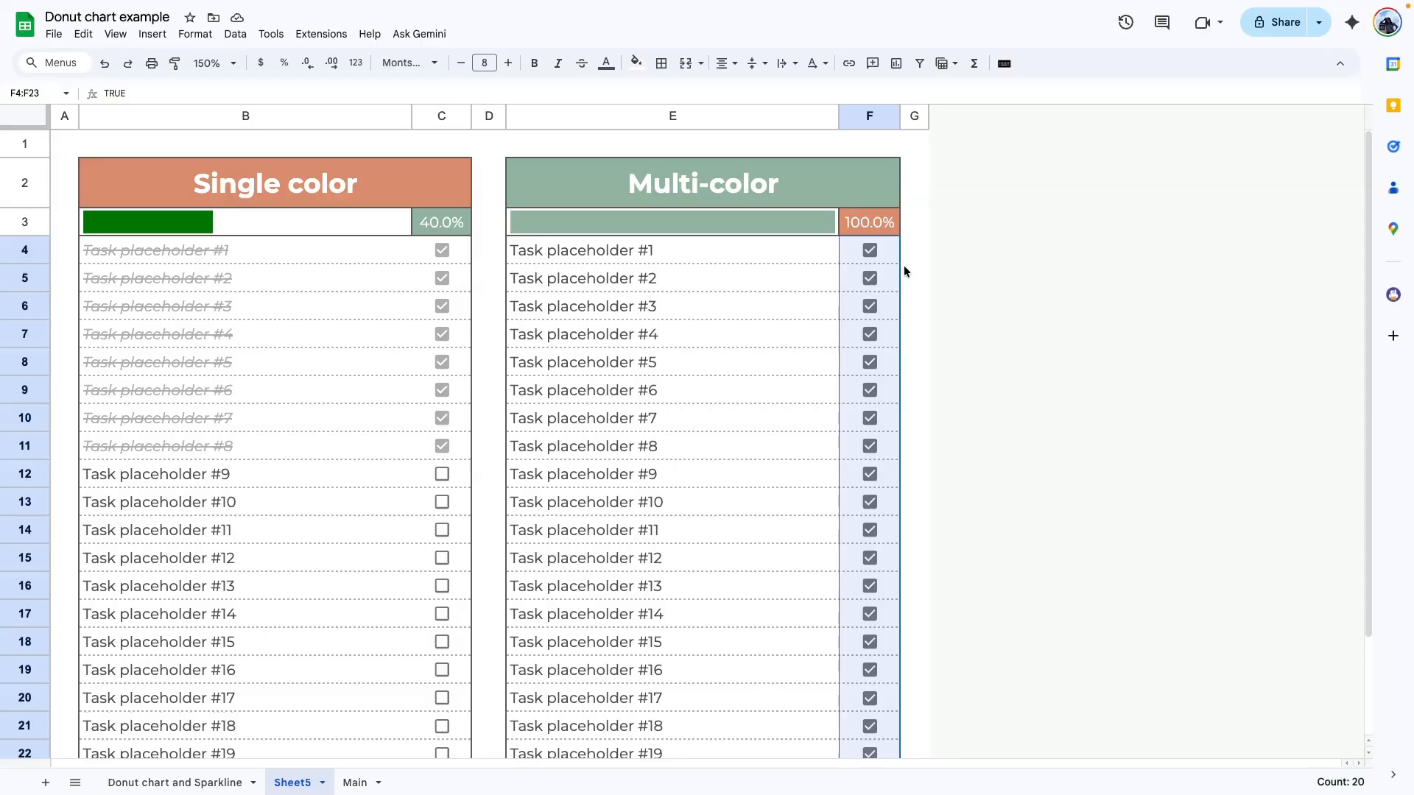
key(space)
click(905, 268)
scroll(908, 487, down, 3)
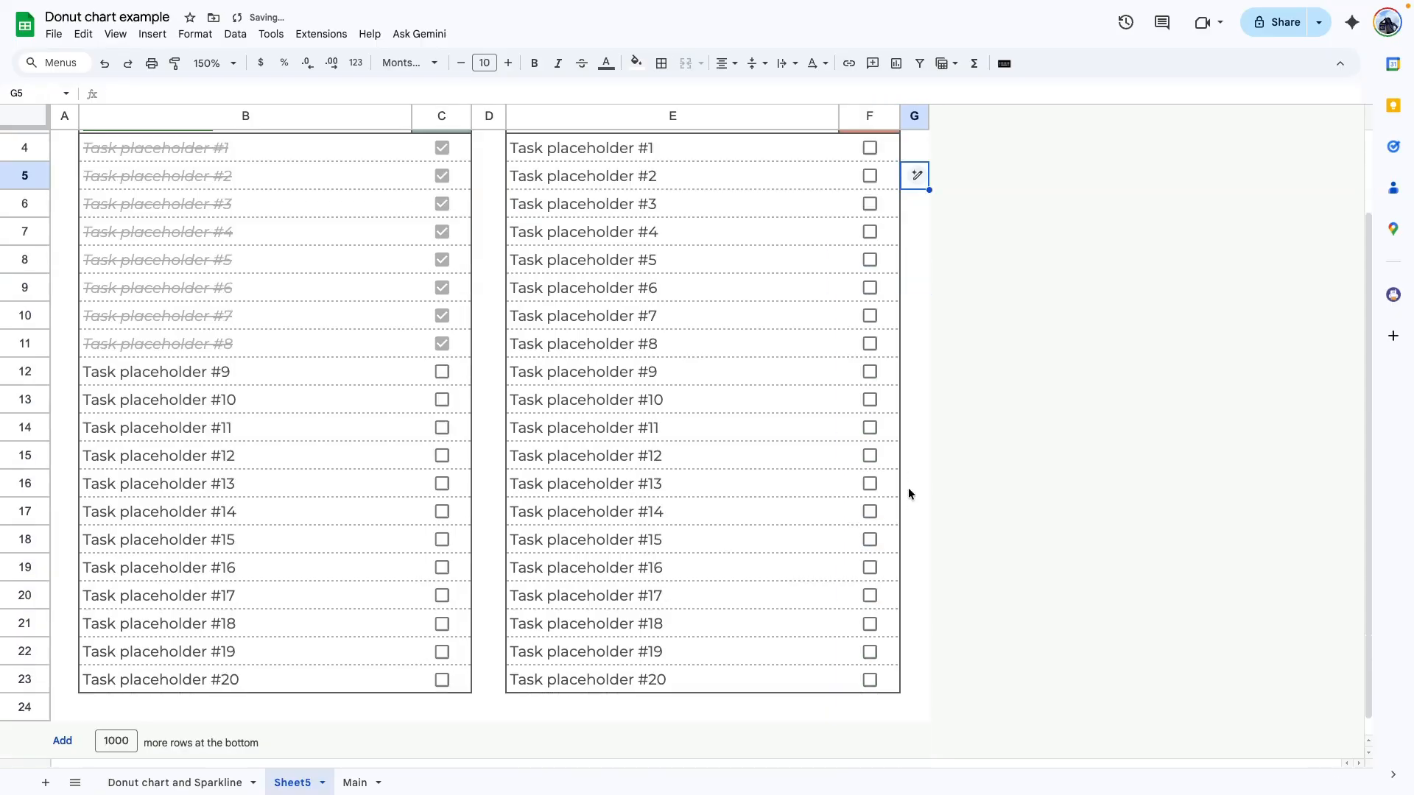
scroll(908, 484, up, 3)
click(914, 418)
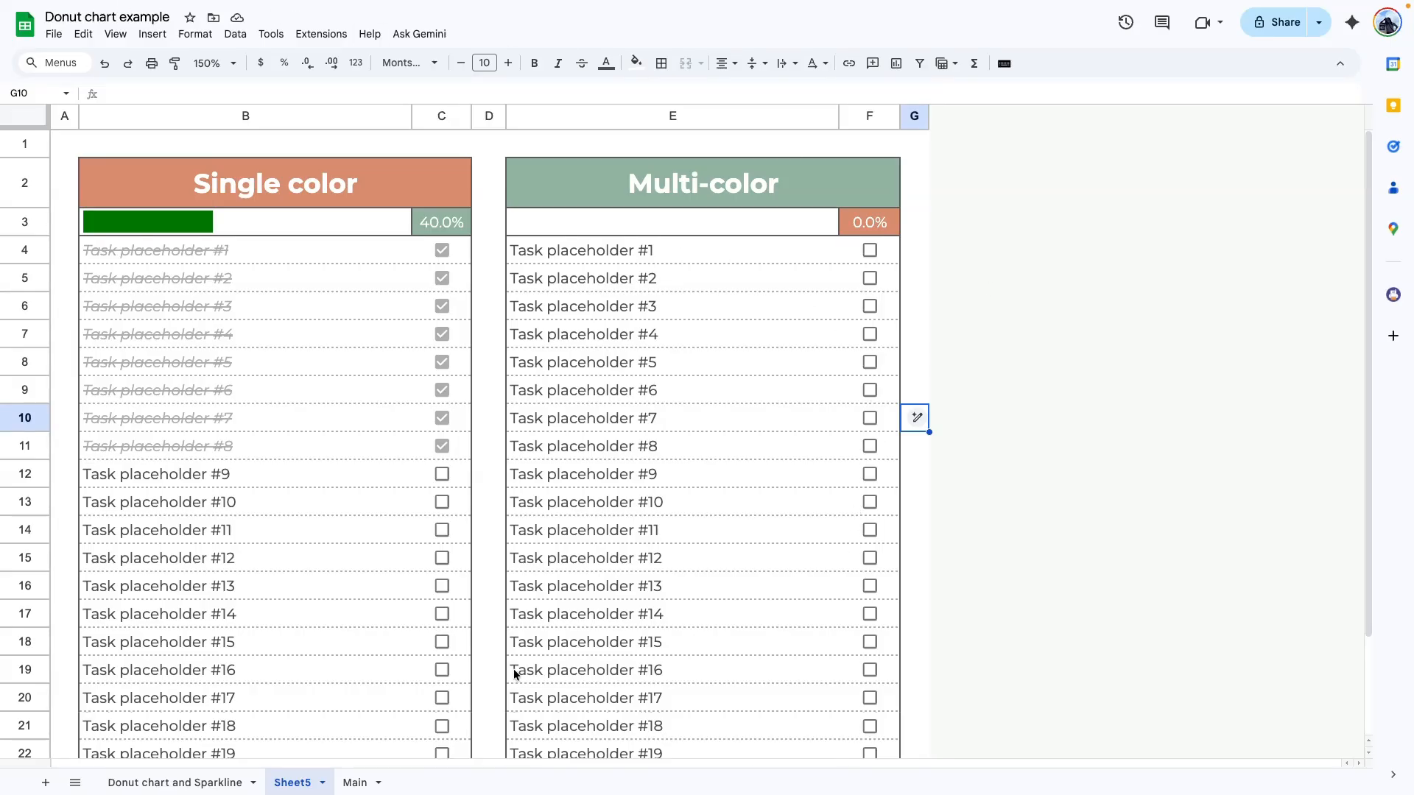
Step: Start a conditional formatting rule applied to the Multi-color tasks and checkboxes in E4:F23
drag(524, 250, 872, 681)
scroll(869, 663, up, 3)
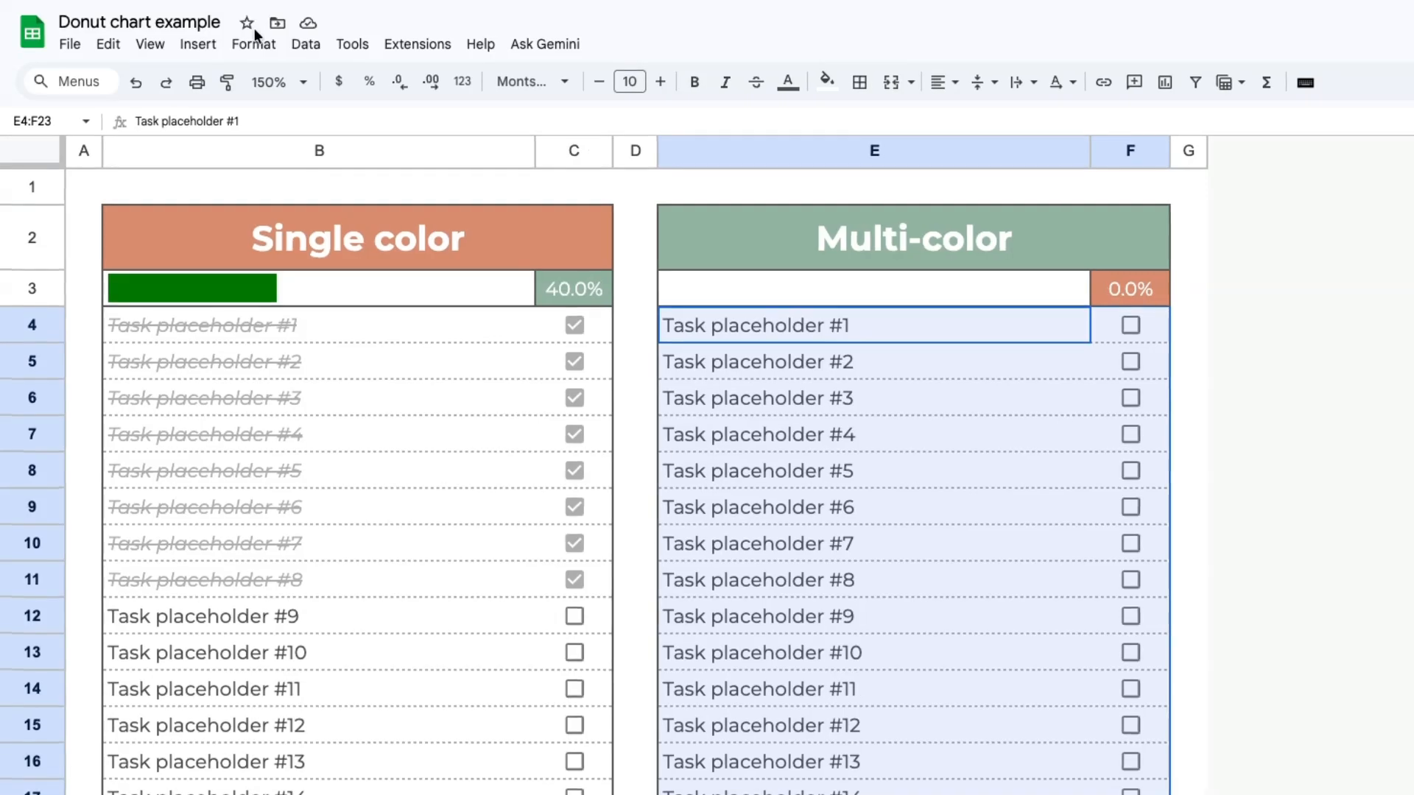
click(196, 34)
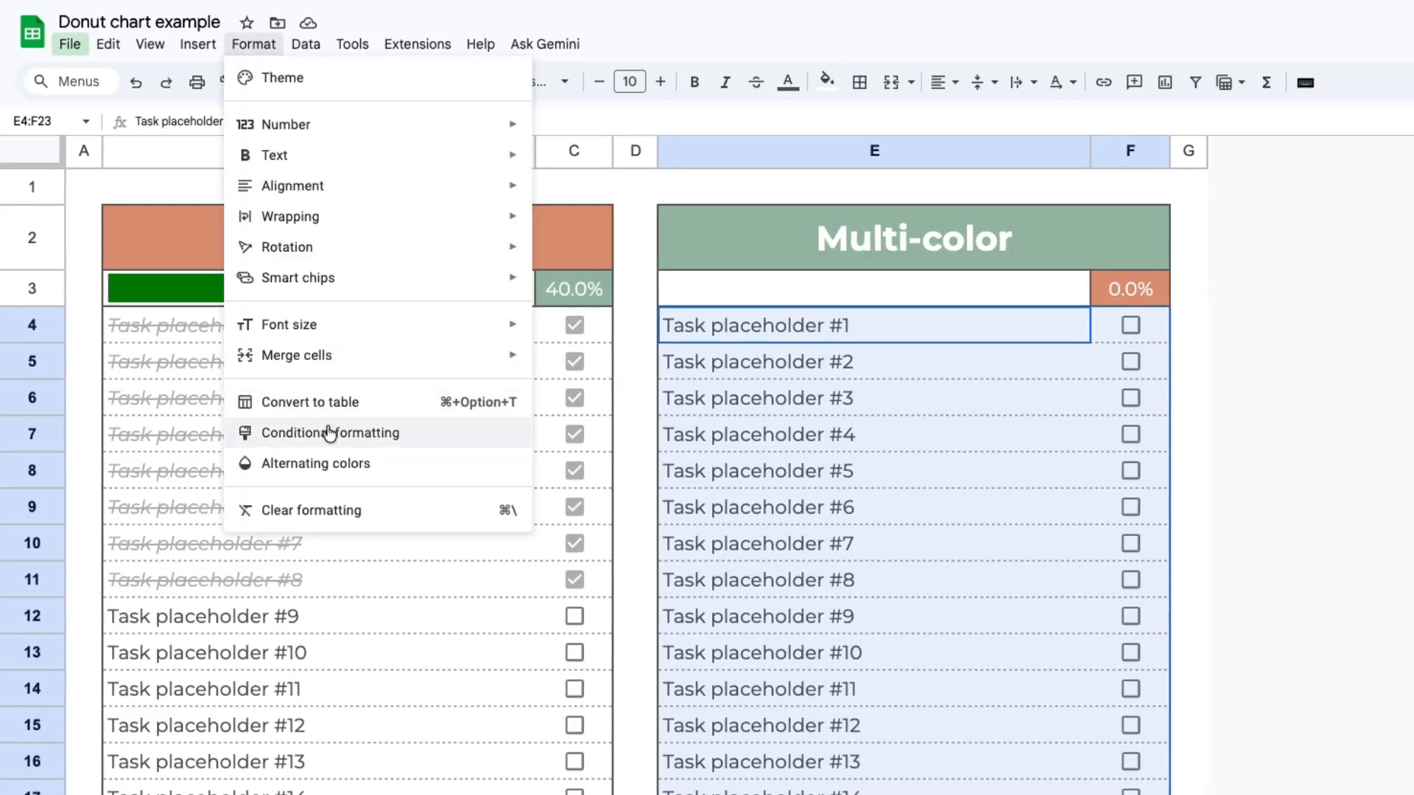
click(825, 87)
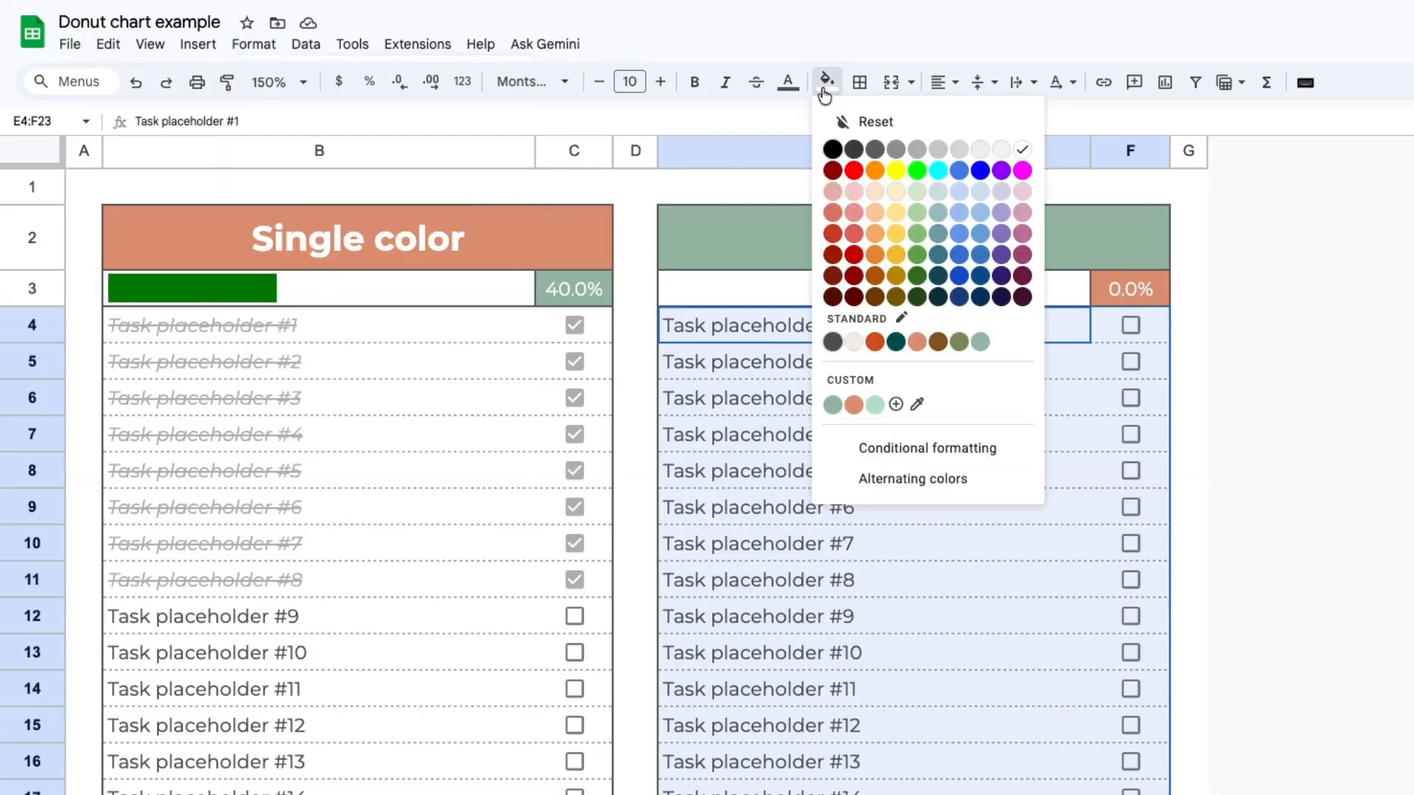
click(787, 84)
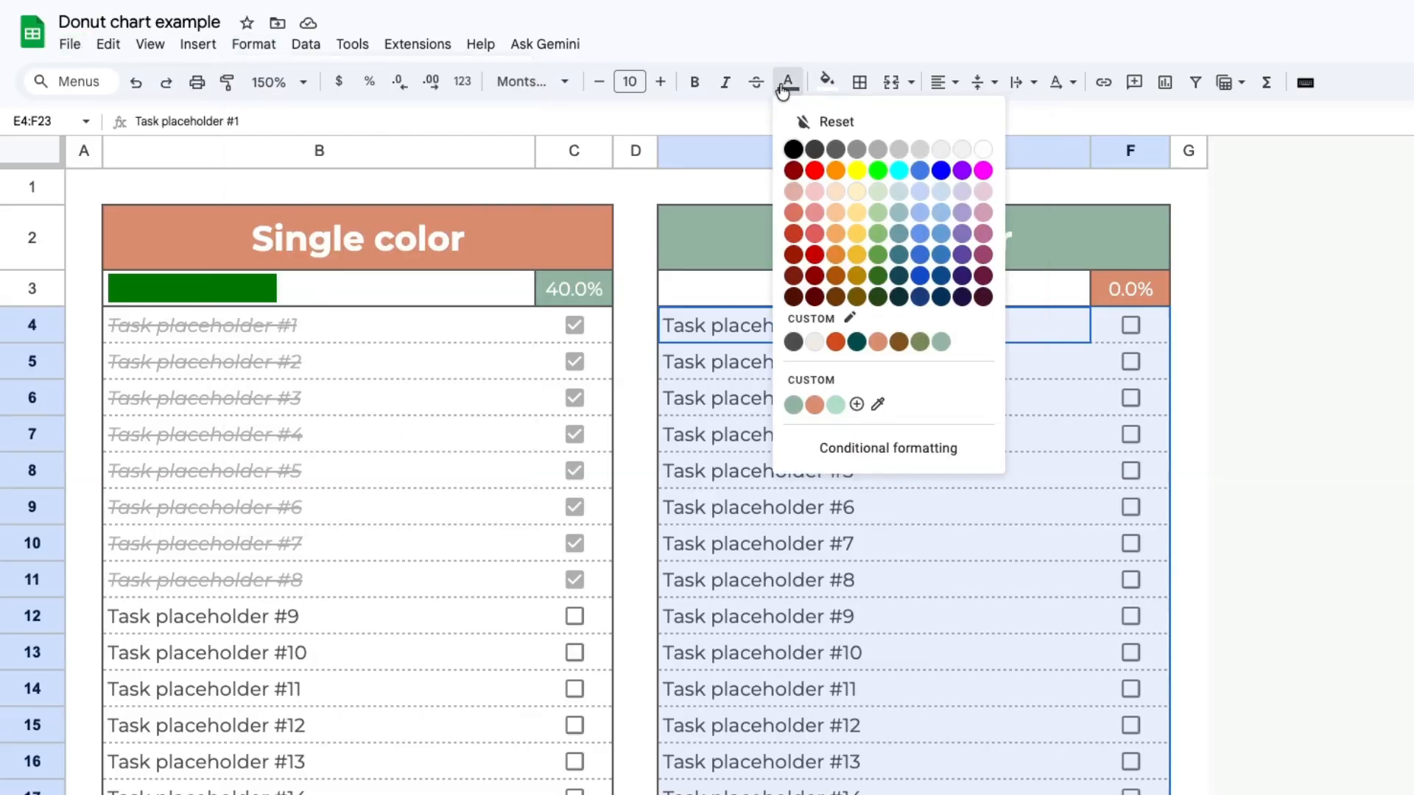
click(866, 455)
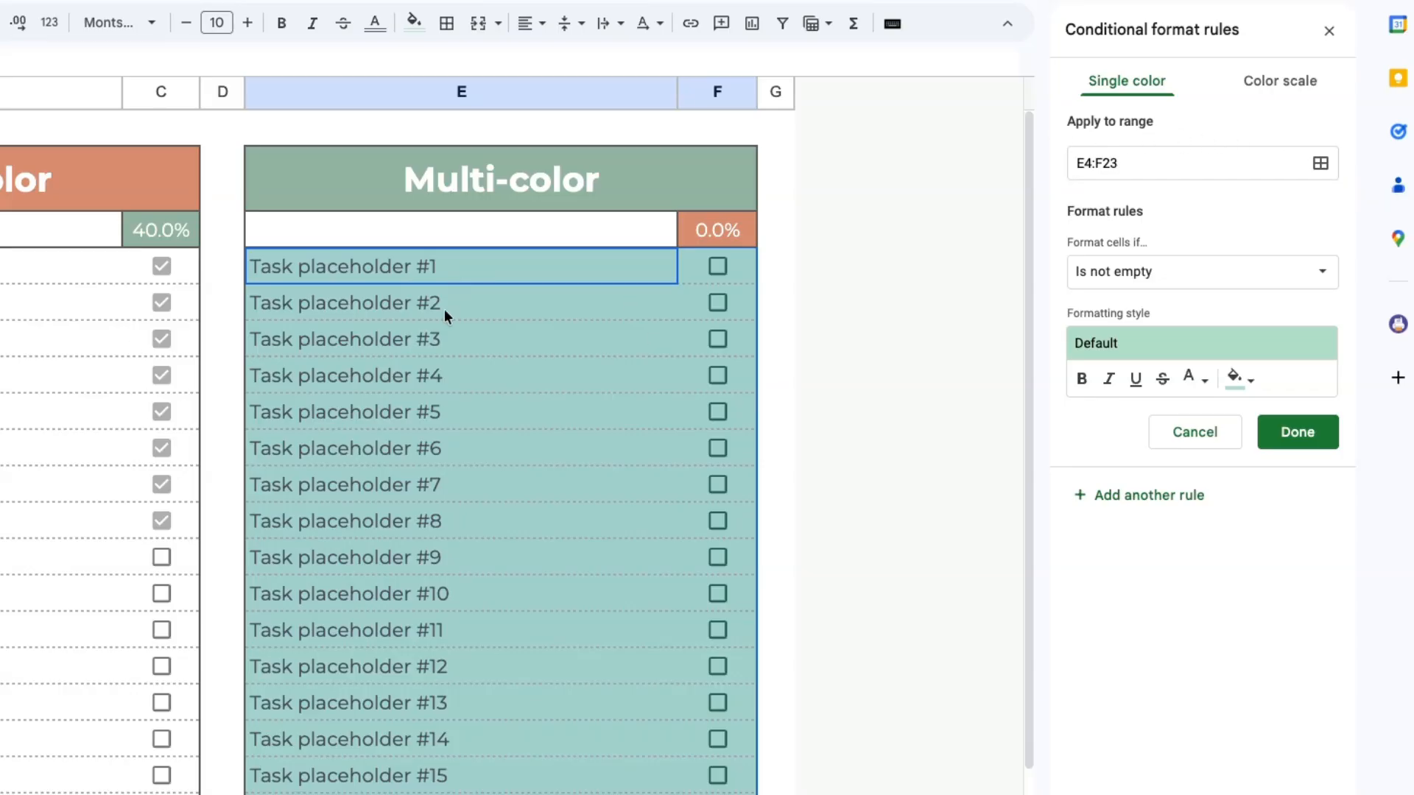
click(1320, 167)
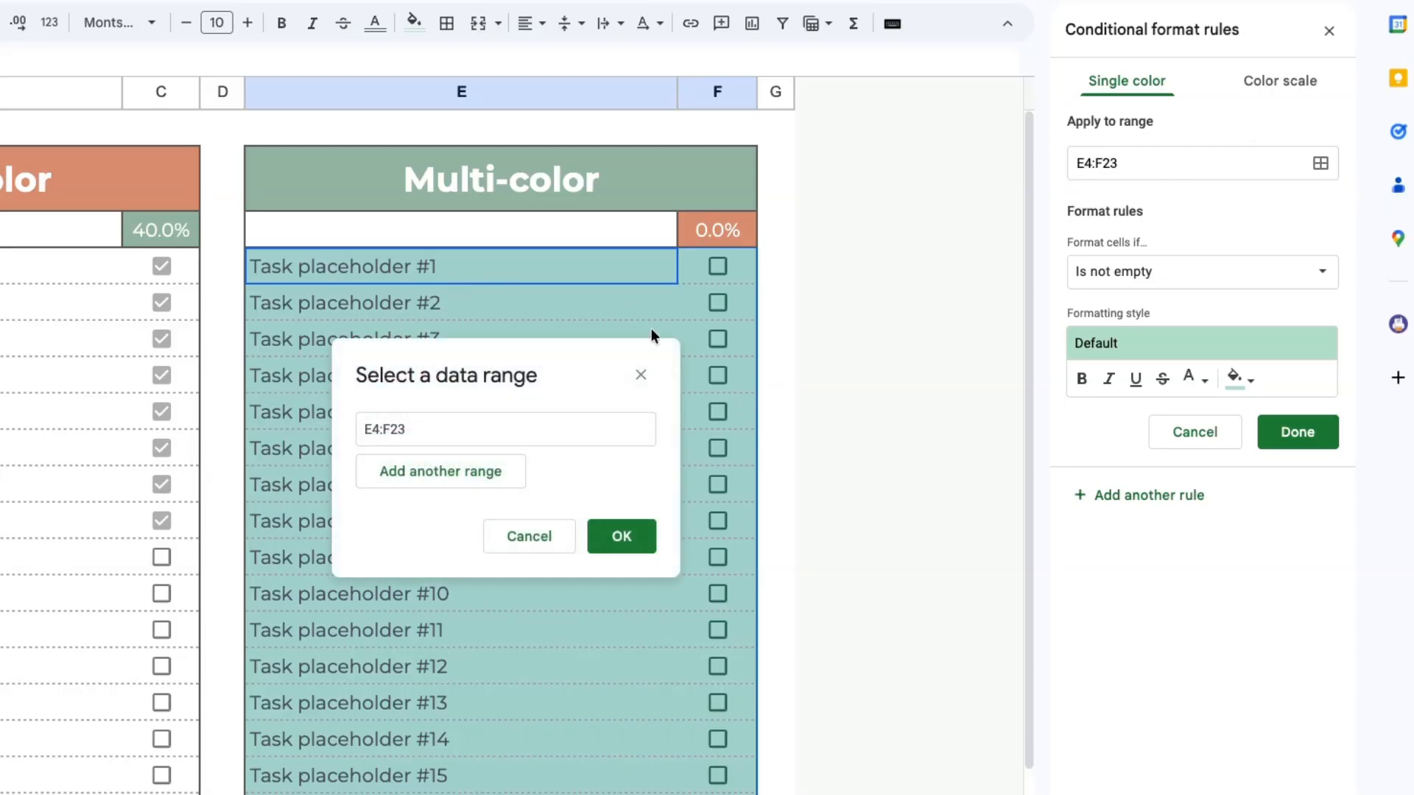
click(622, 537)
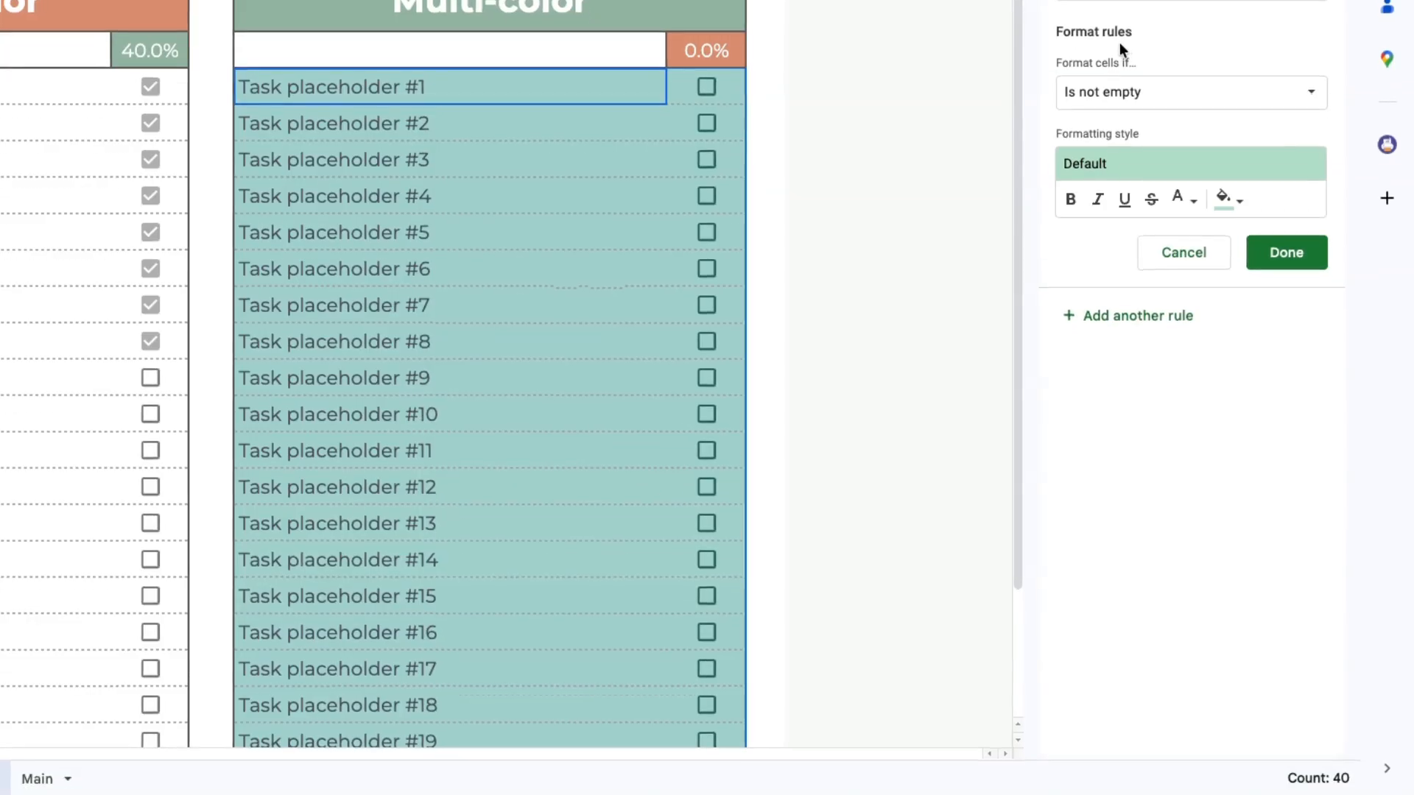
Step: Set the rule's condition to a custom formula and enter =$f4
click(1136, 281)
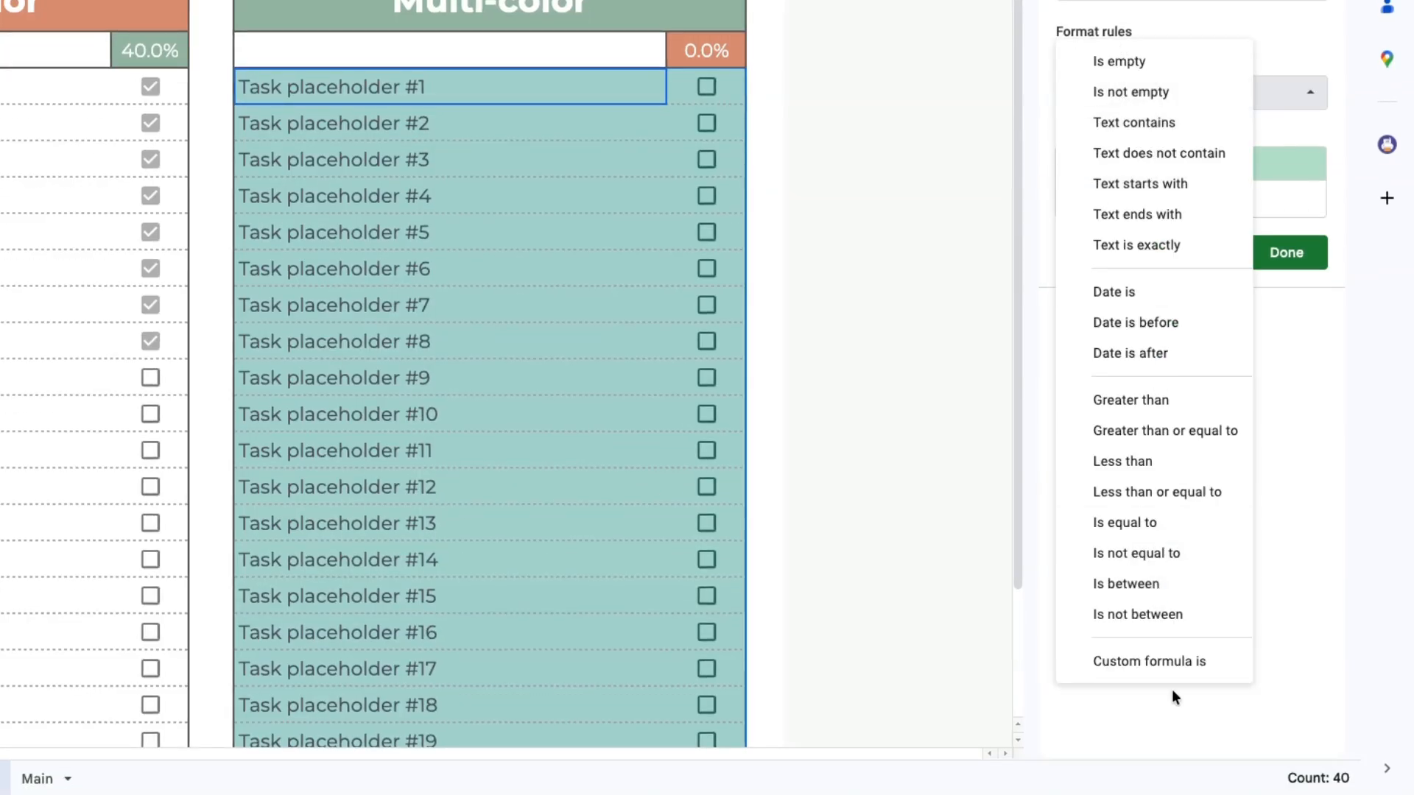
click(1140, 666)
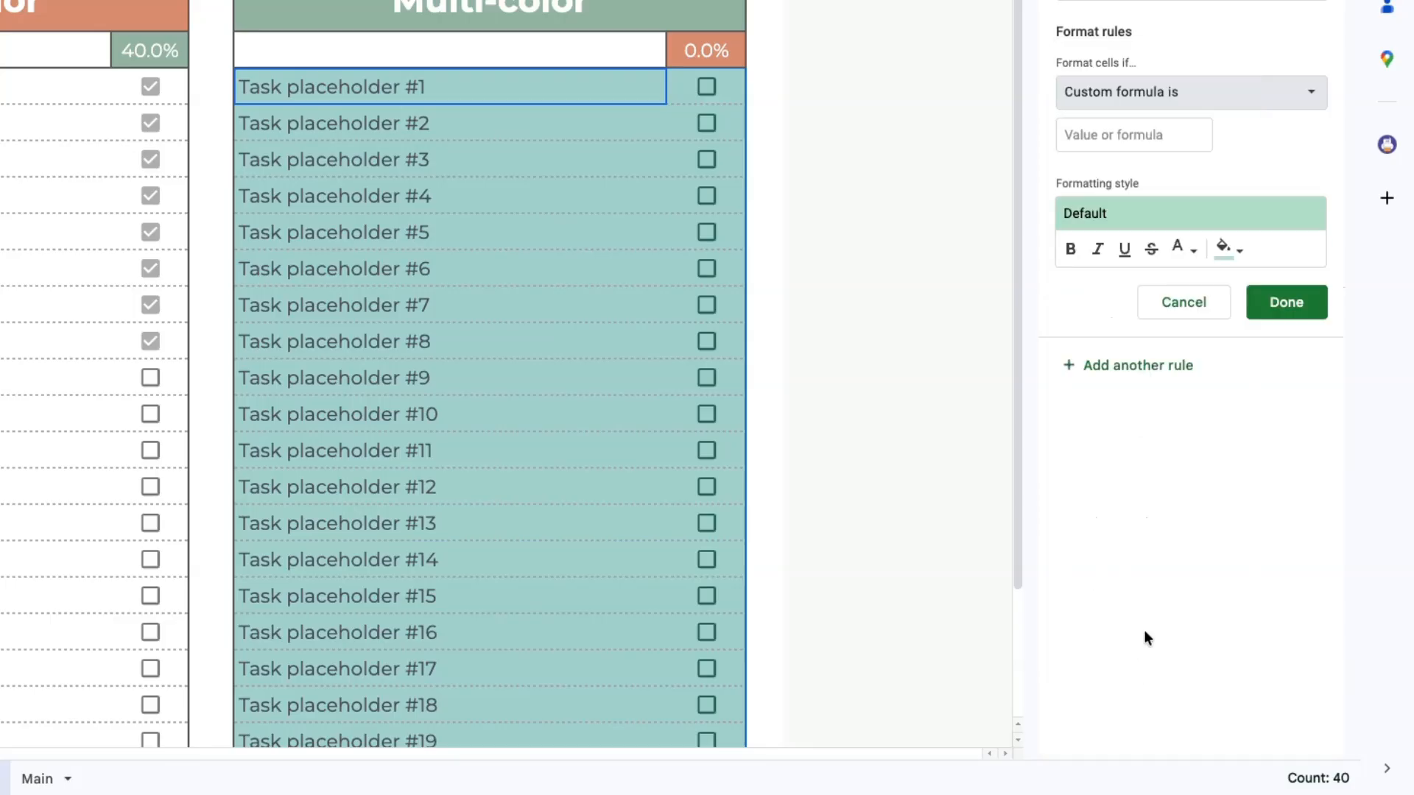
click(1087, 135)
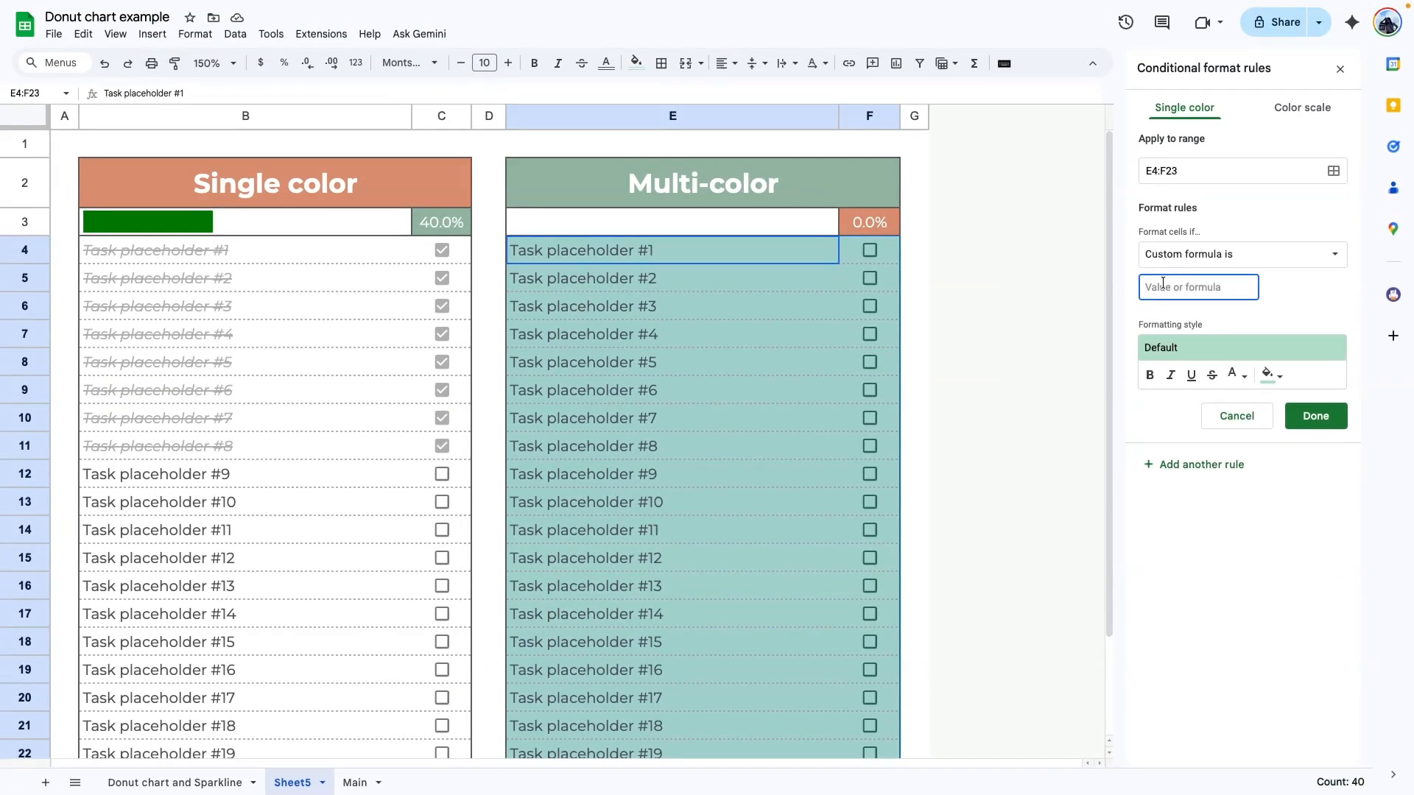
text(=)
click(886, 254)
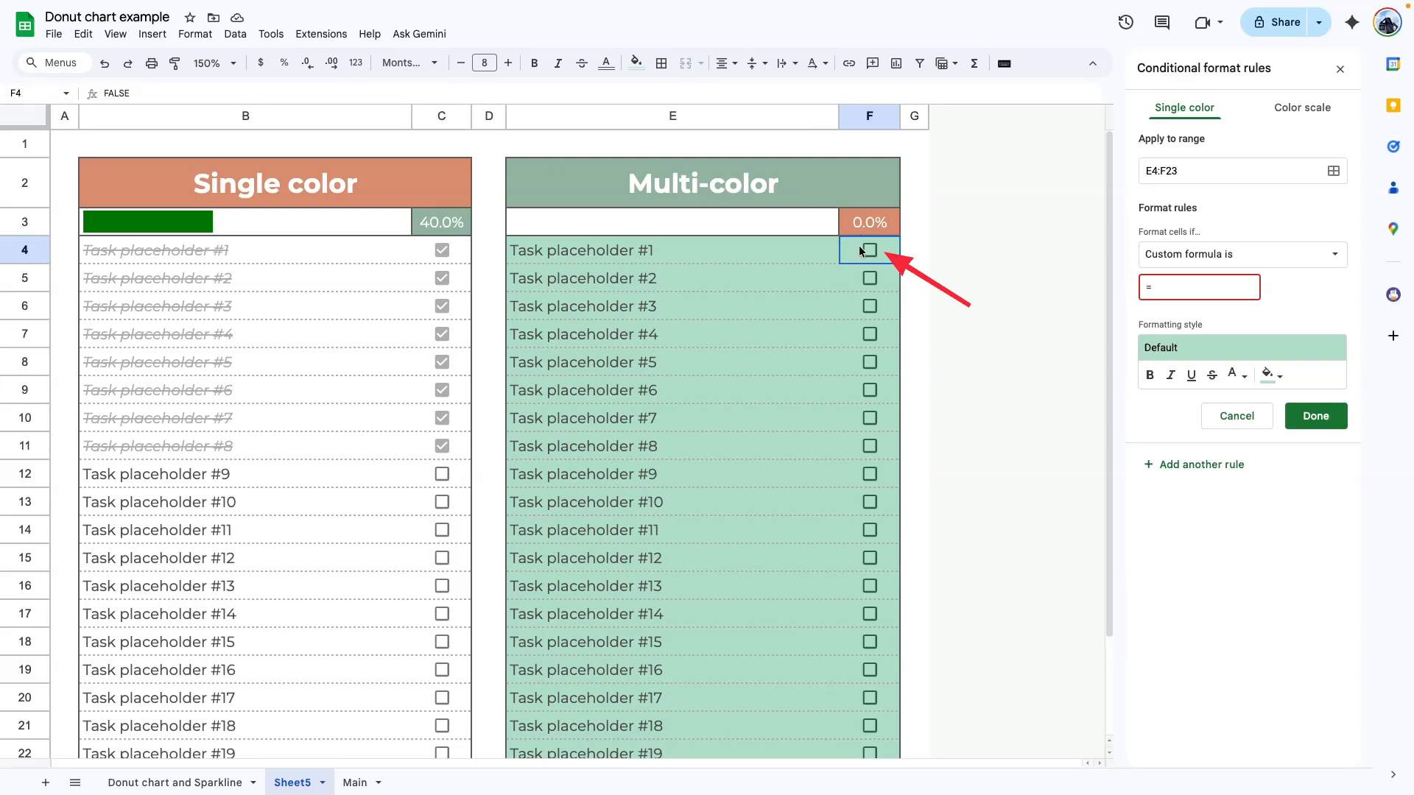
click(1199, 293)
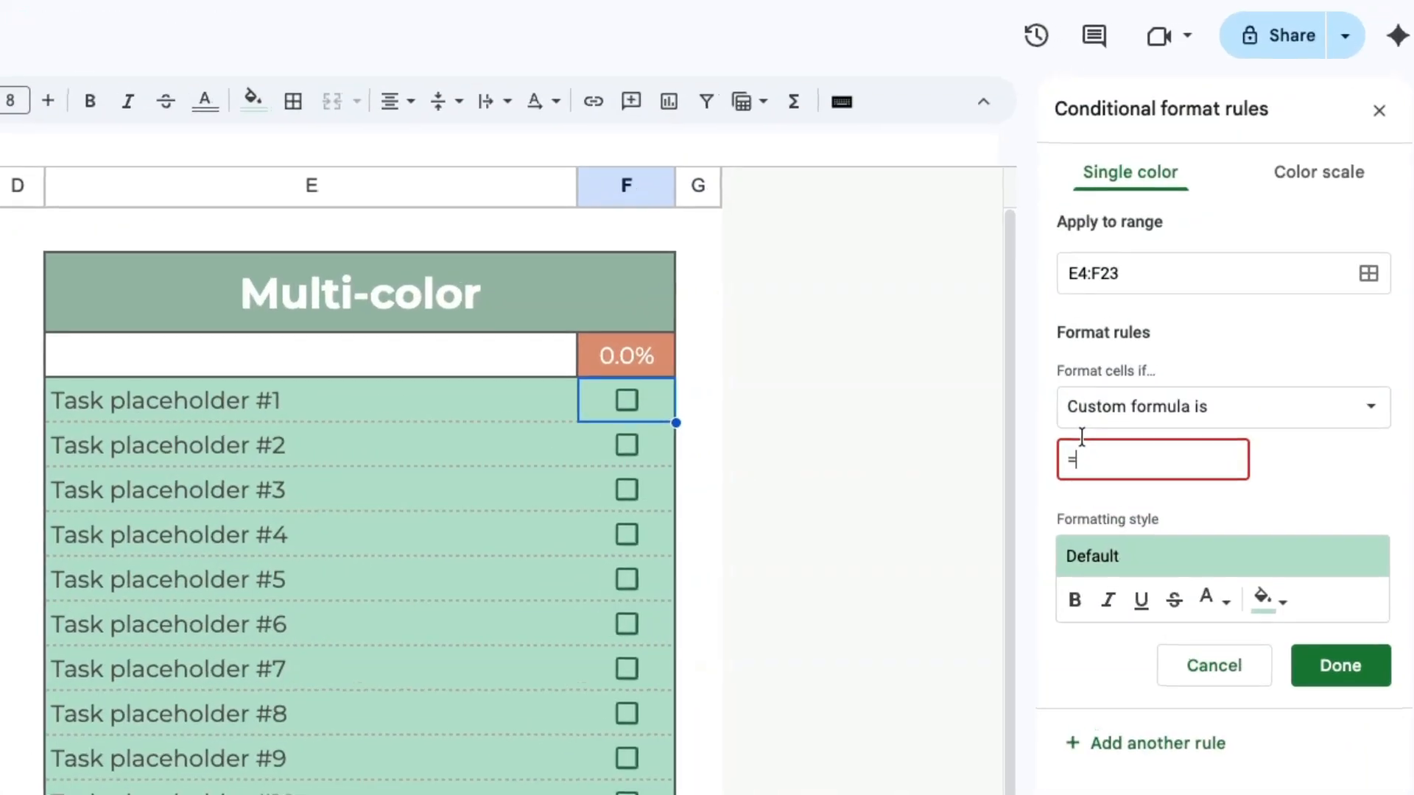
text($f4)
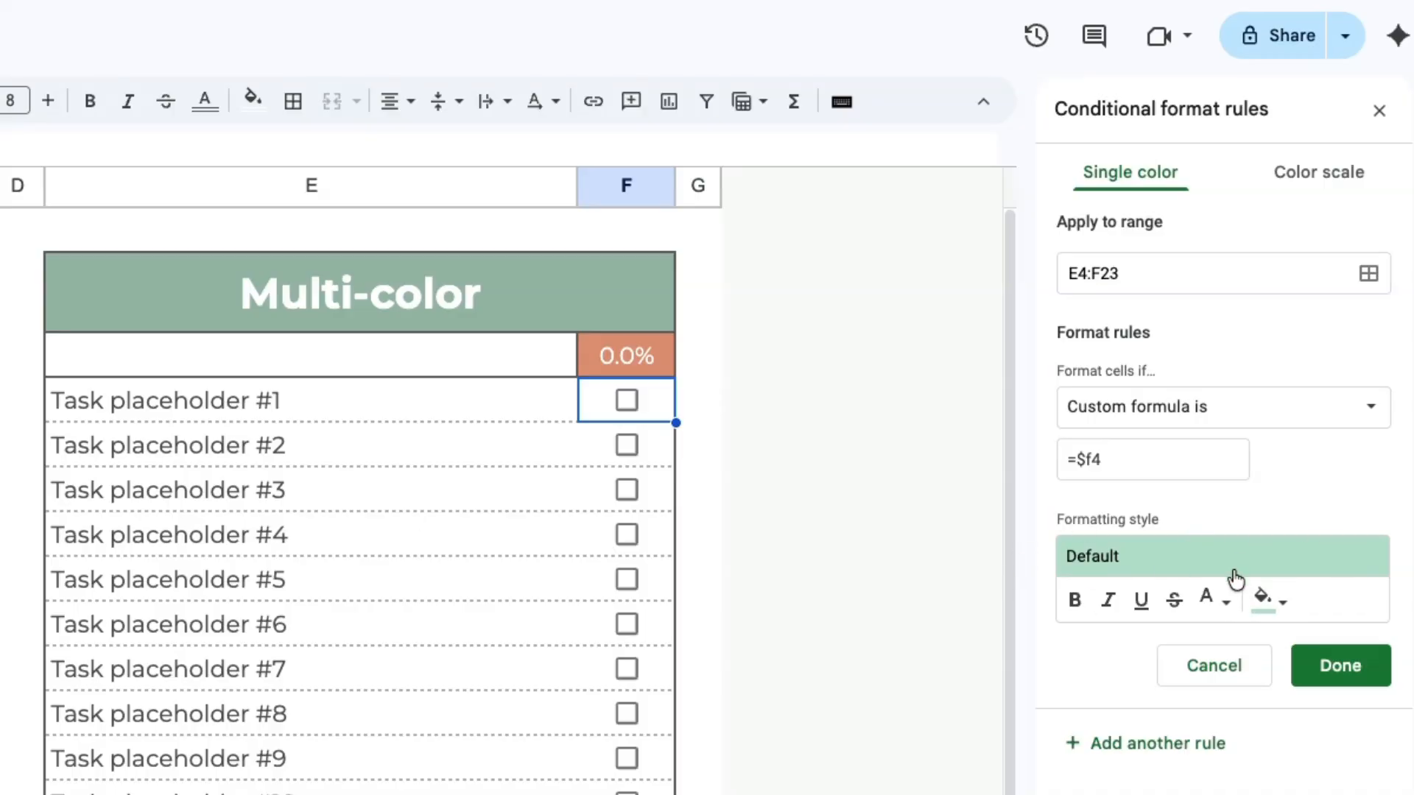
Step: Give the rule no fill, gray text and strikethrough, and save it
click(1274, 601)
click(1252, 643)
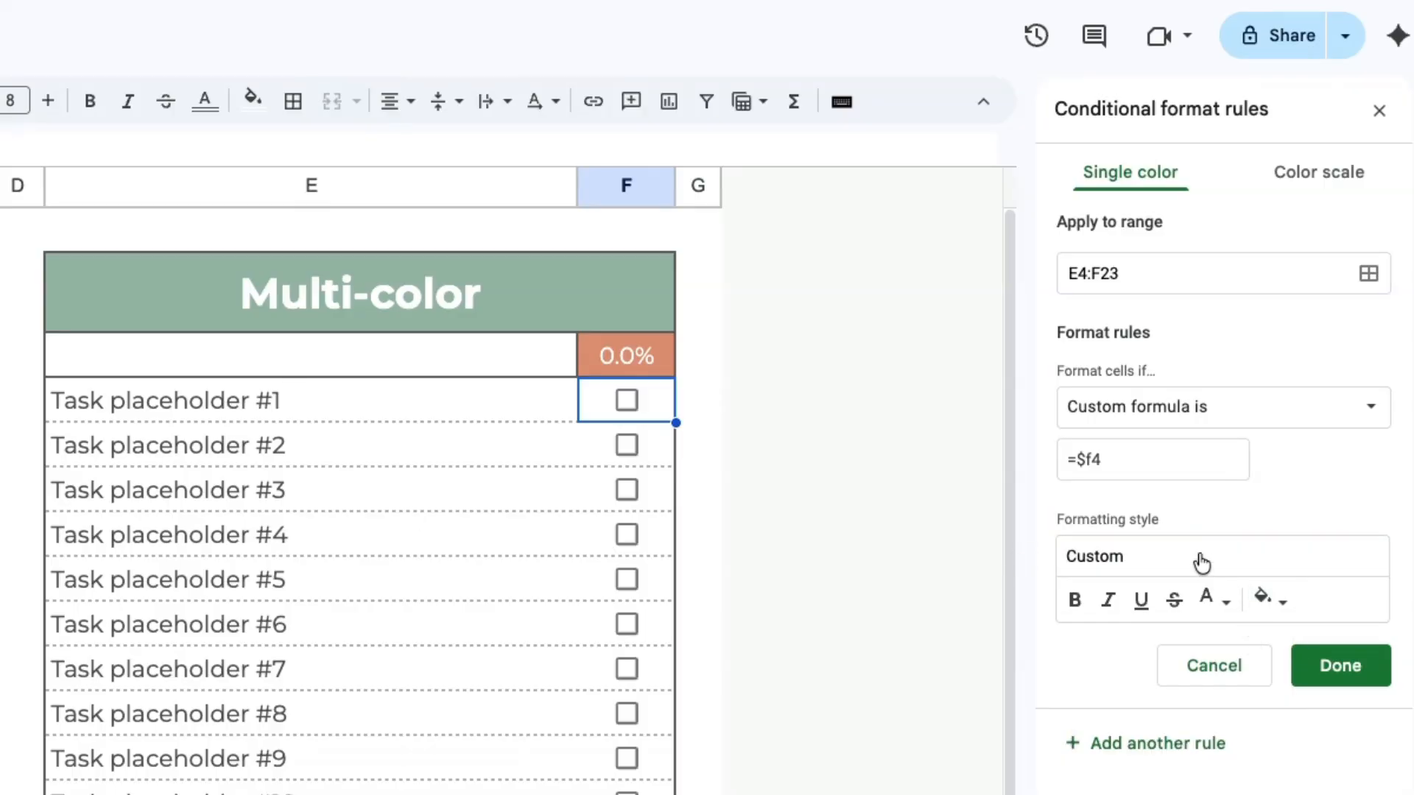
click(1213, 599)
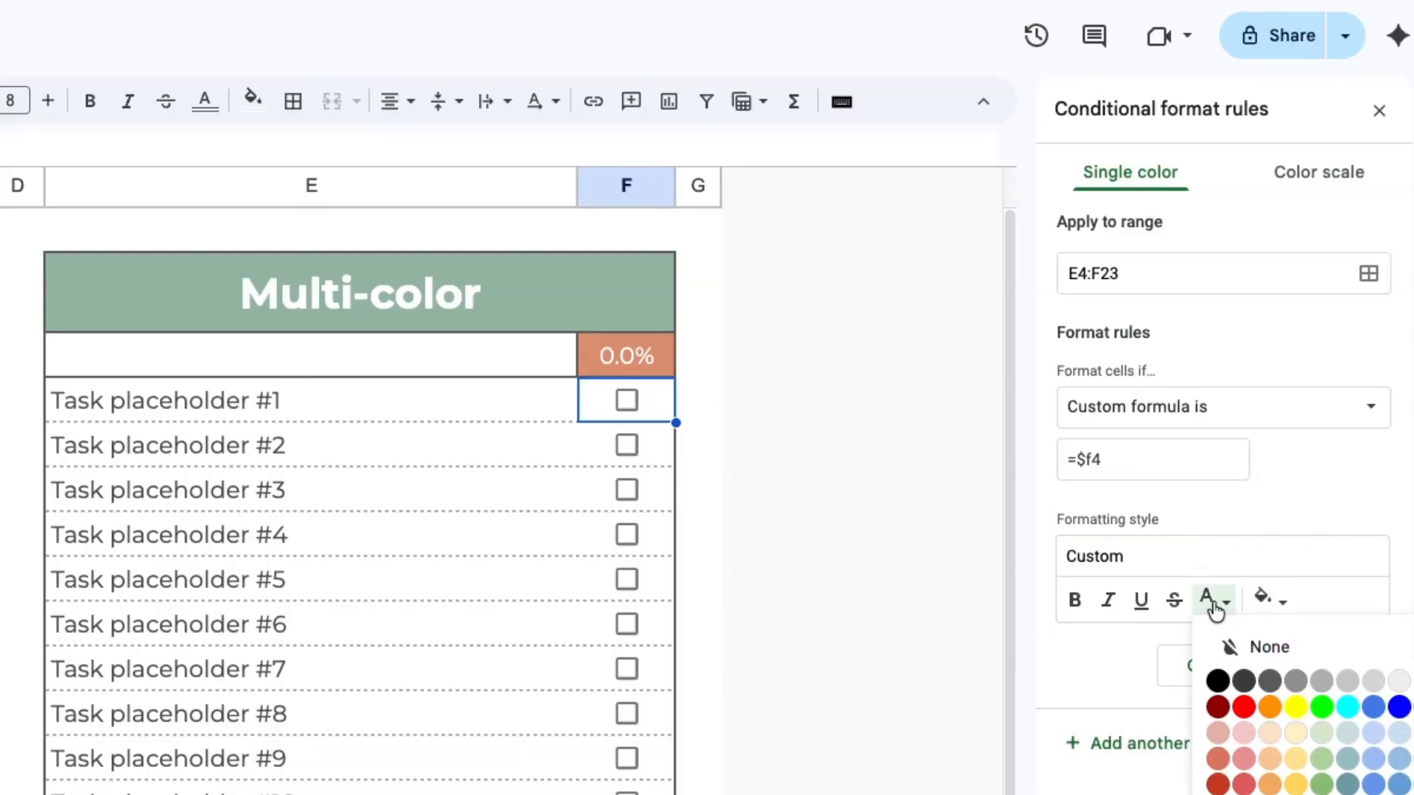
click(1322, 690)
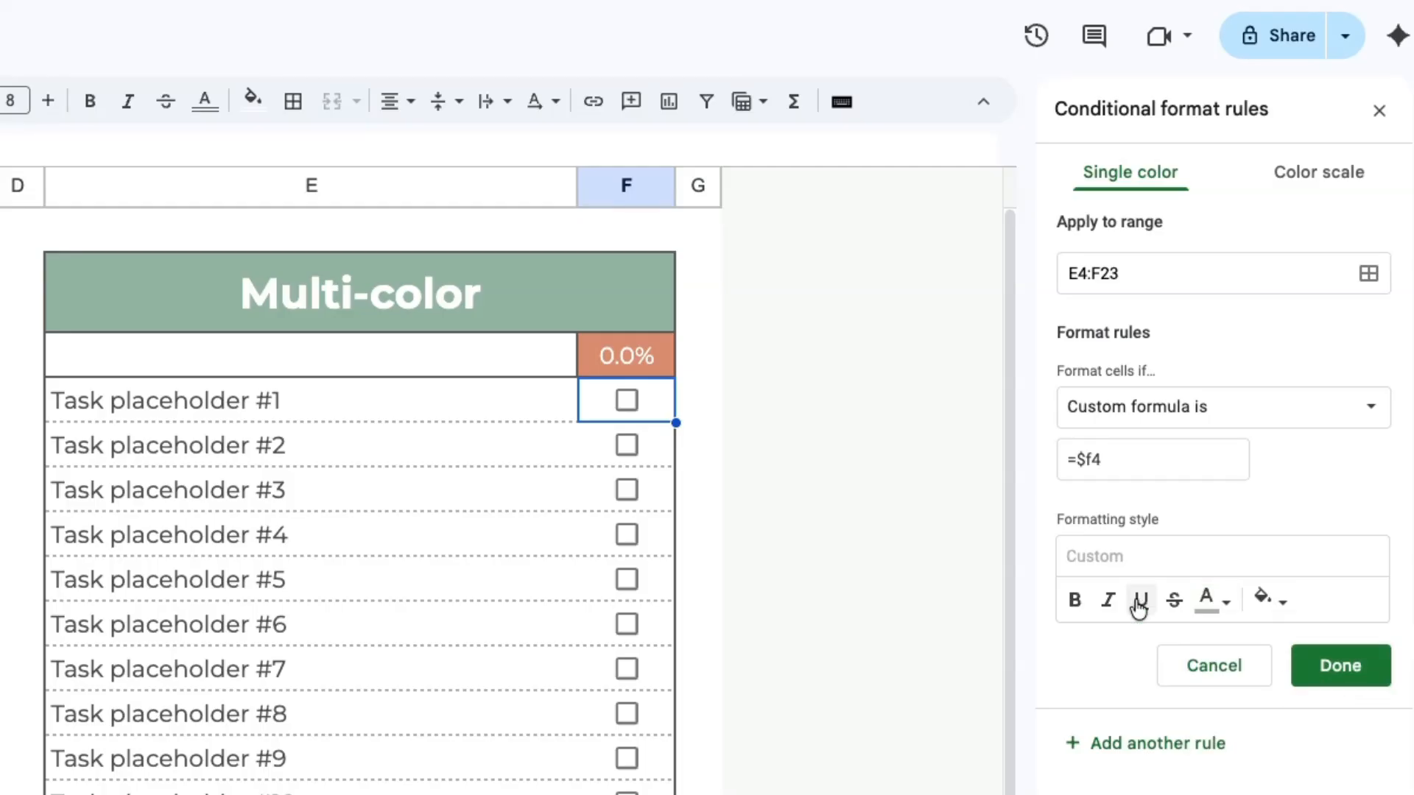
click(1176, 608)
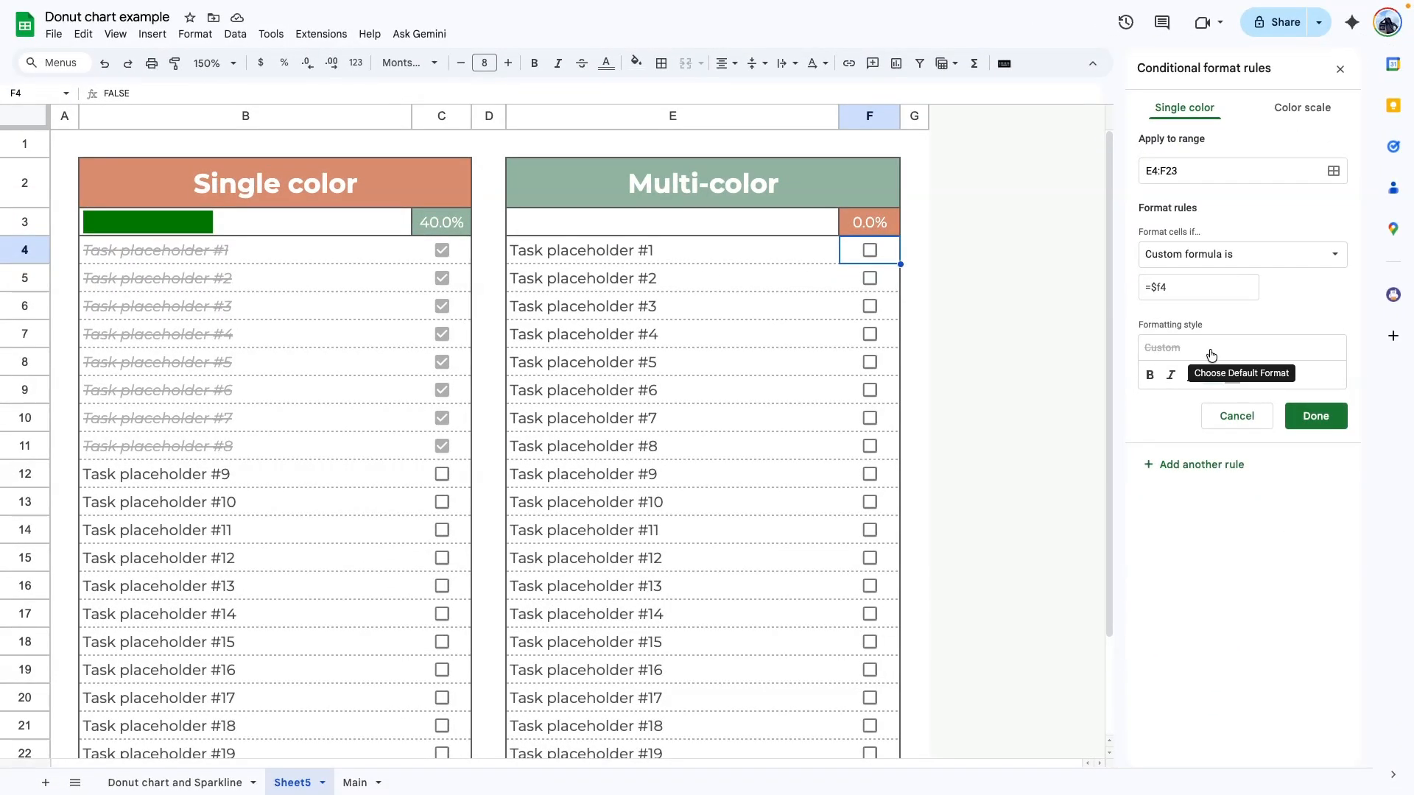
click(1316, 417)
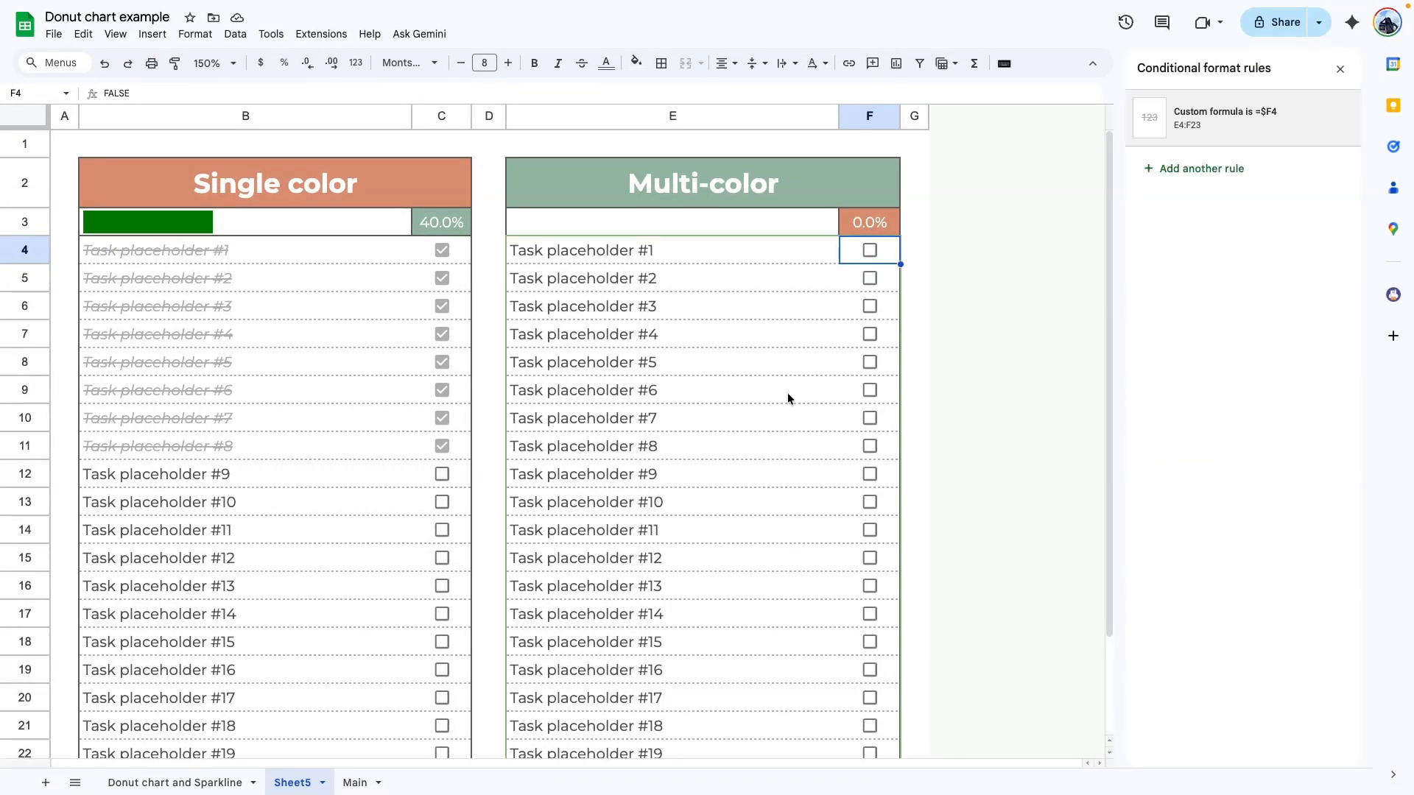
Step: Check off Task placeholder #1 through #9 in the Multi-color list to test the rule
click(788, 396)
click(872, 251)
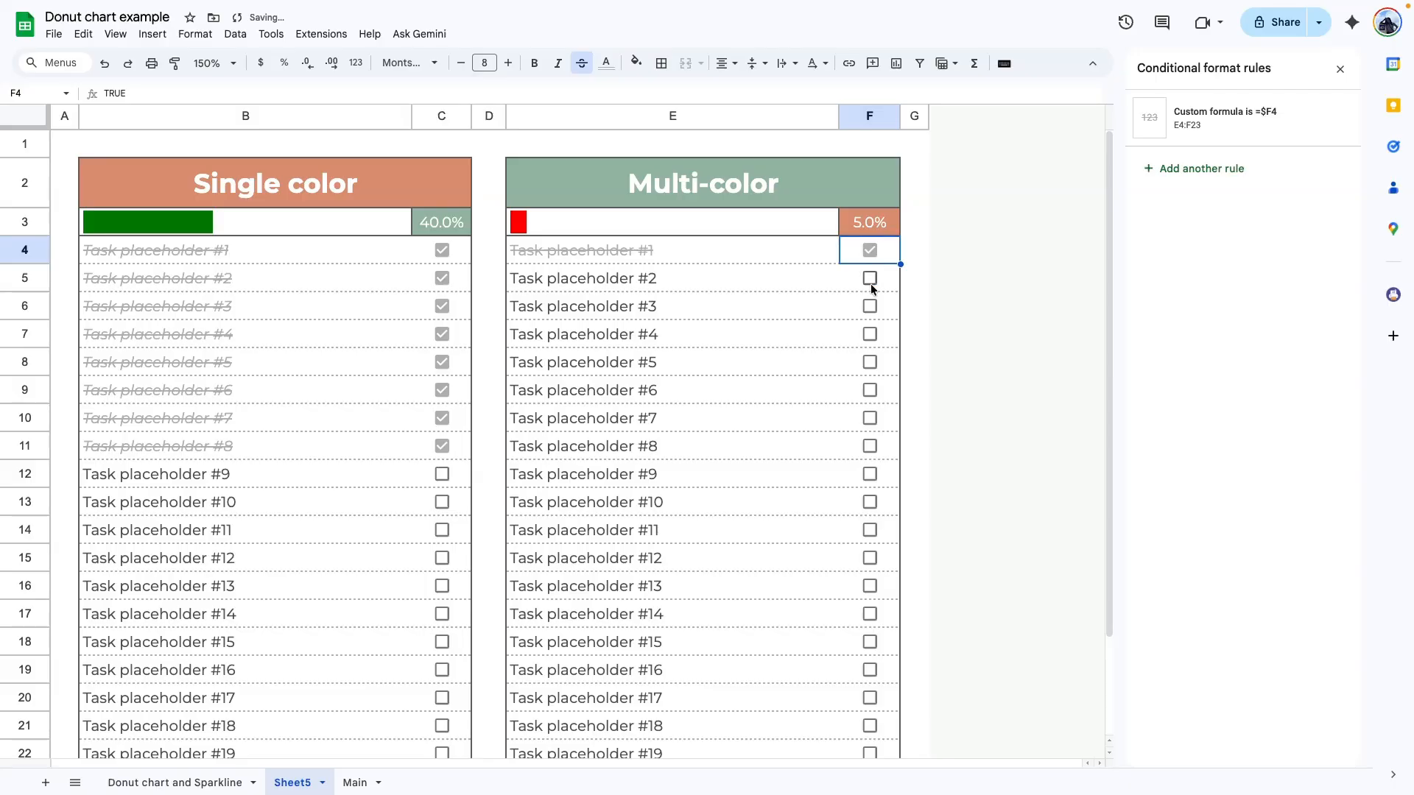
click(870, 279)
click(871, 305)
click(870, 334)
click(870, 361)
click(870, 390)
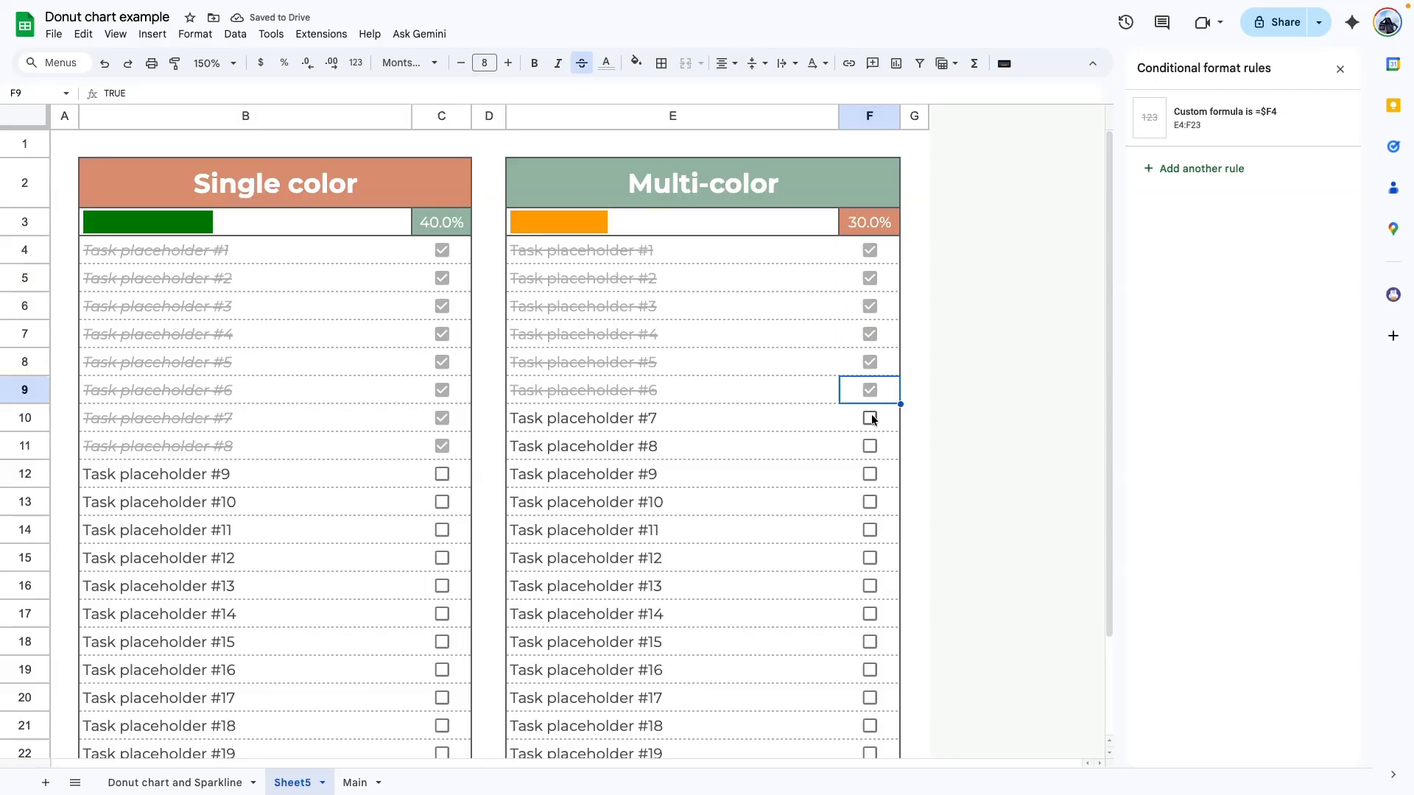
click(870, 417)
click(870, 446)
click(870, 473)
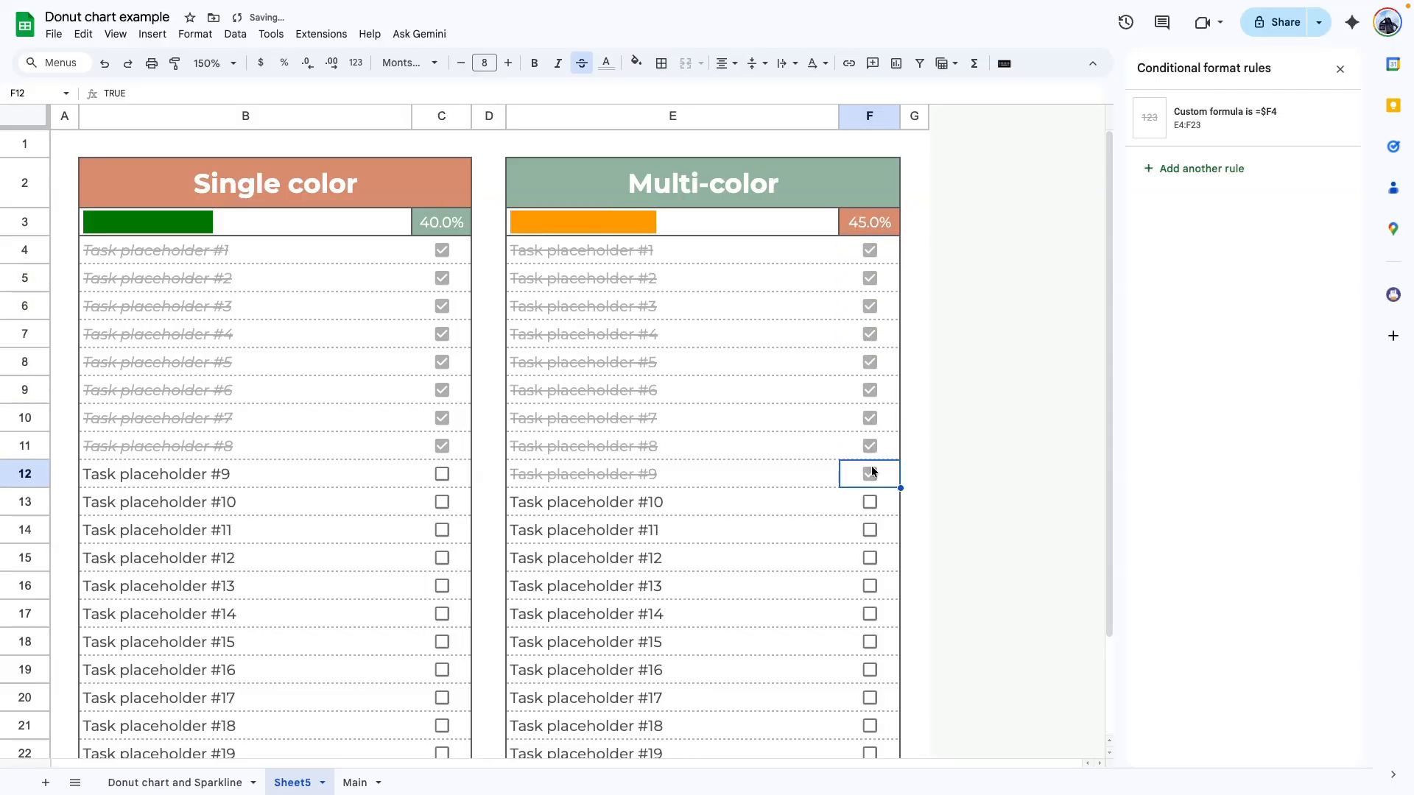
Step: Change the E4:F23 rule's custom formula to =F4 by removing the dollar sign, and save the rule
click(1208, 136)
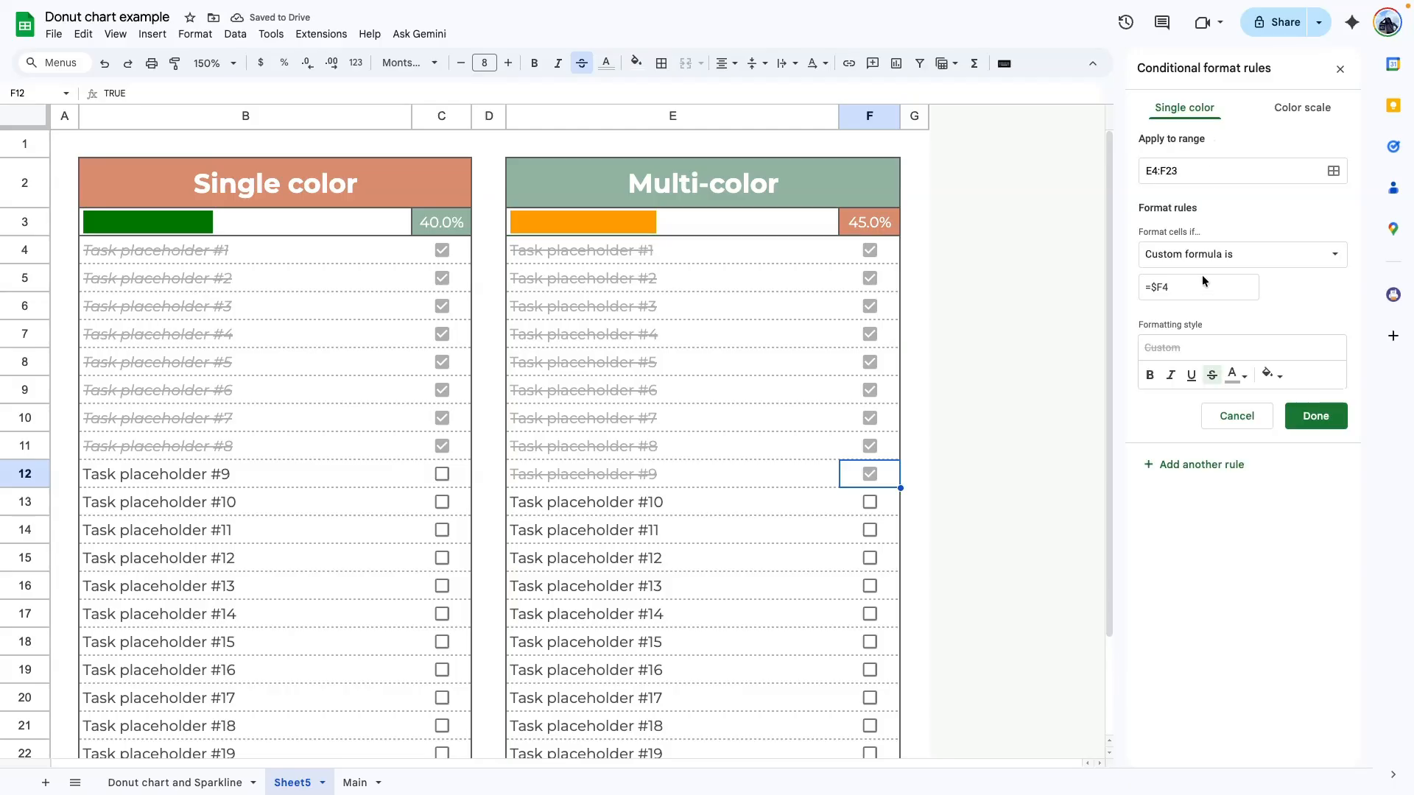
click(1157, 286)
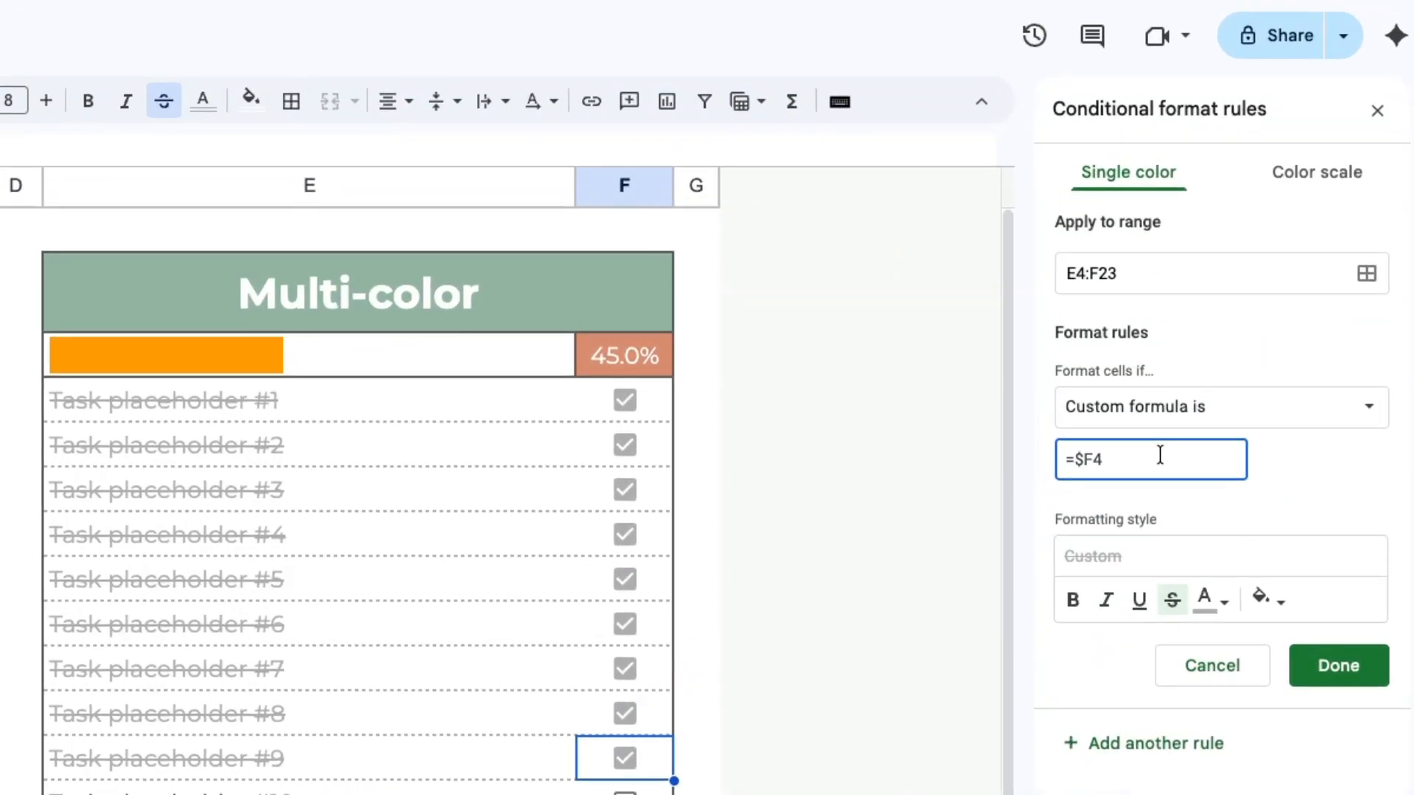
key(BackSpace)
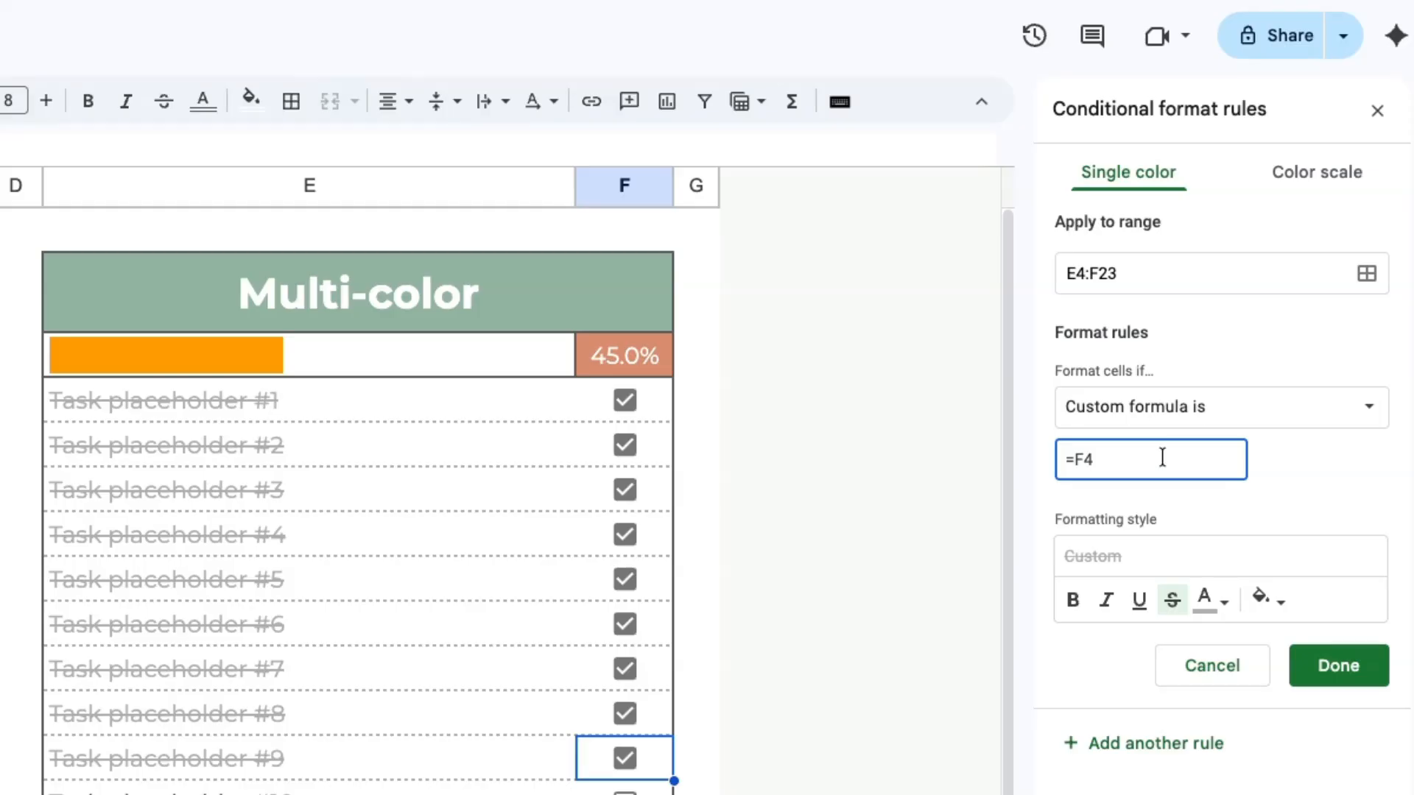
click(1306, 676)
click(426, 792)
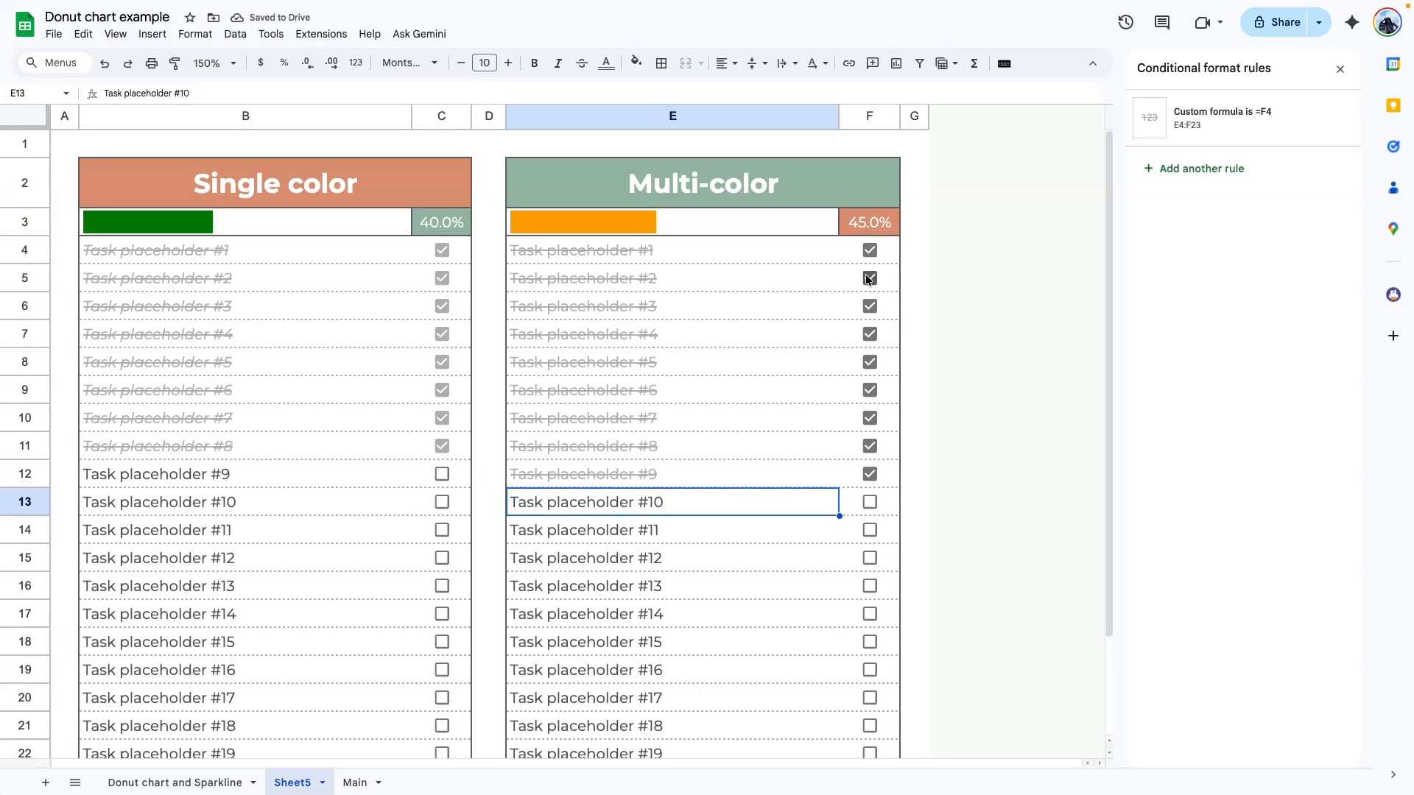
Step: Compare the formatting of the task names in E4:E12 with that of the checkboxes in F4:F12
drag(670, 250, 704, 475)
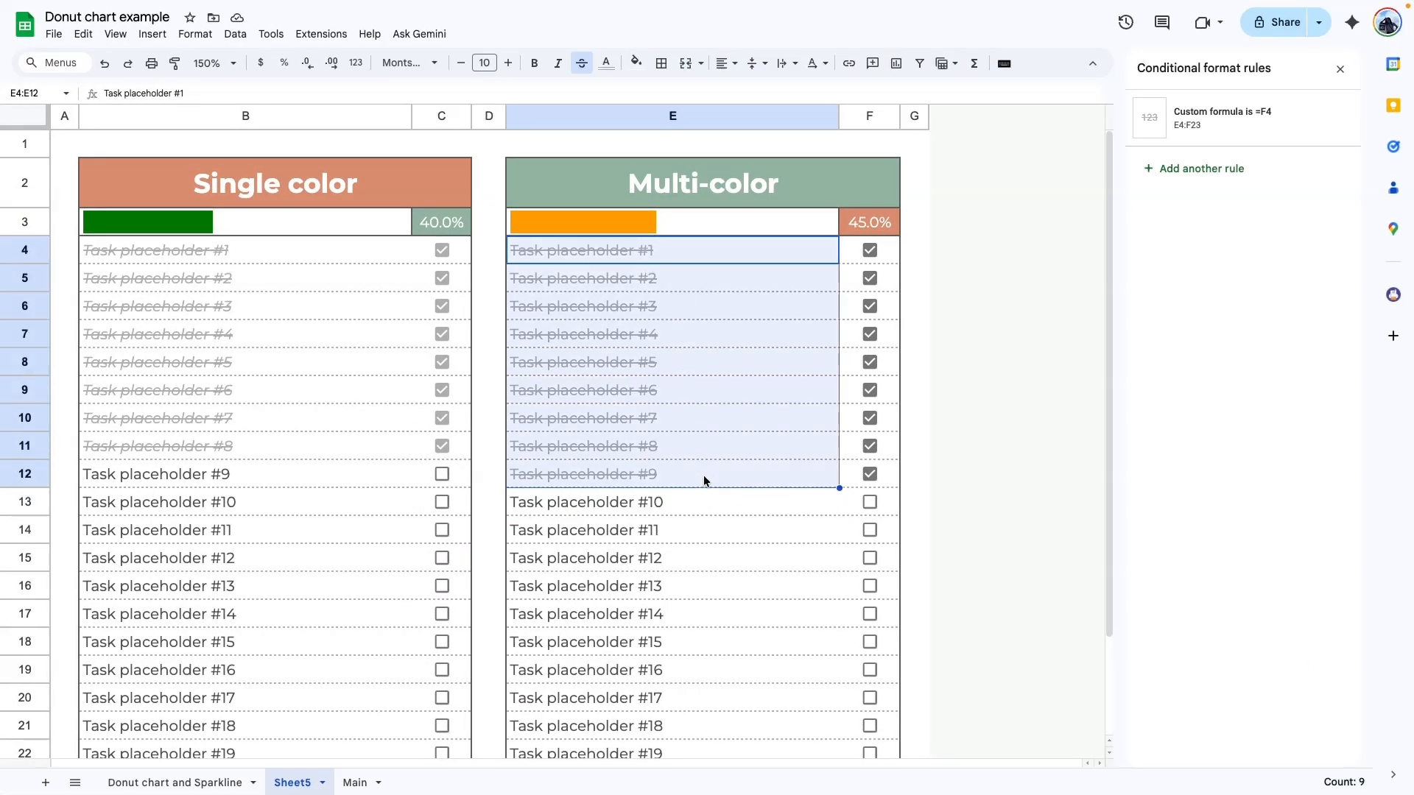
click(733, 545)
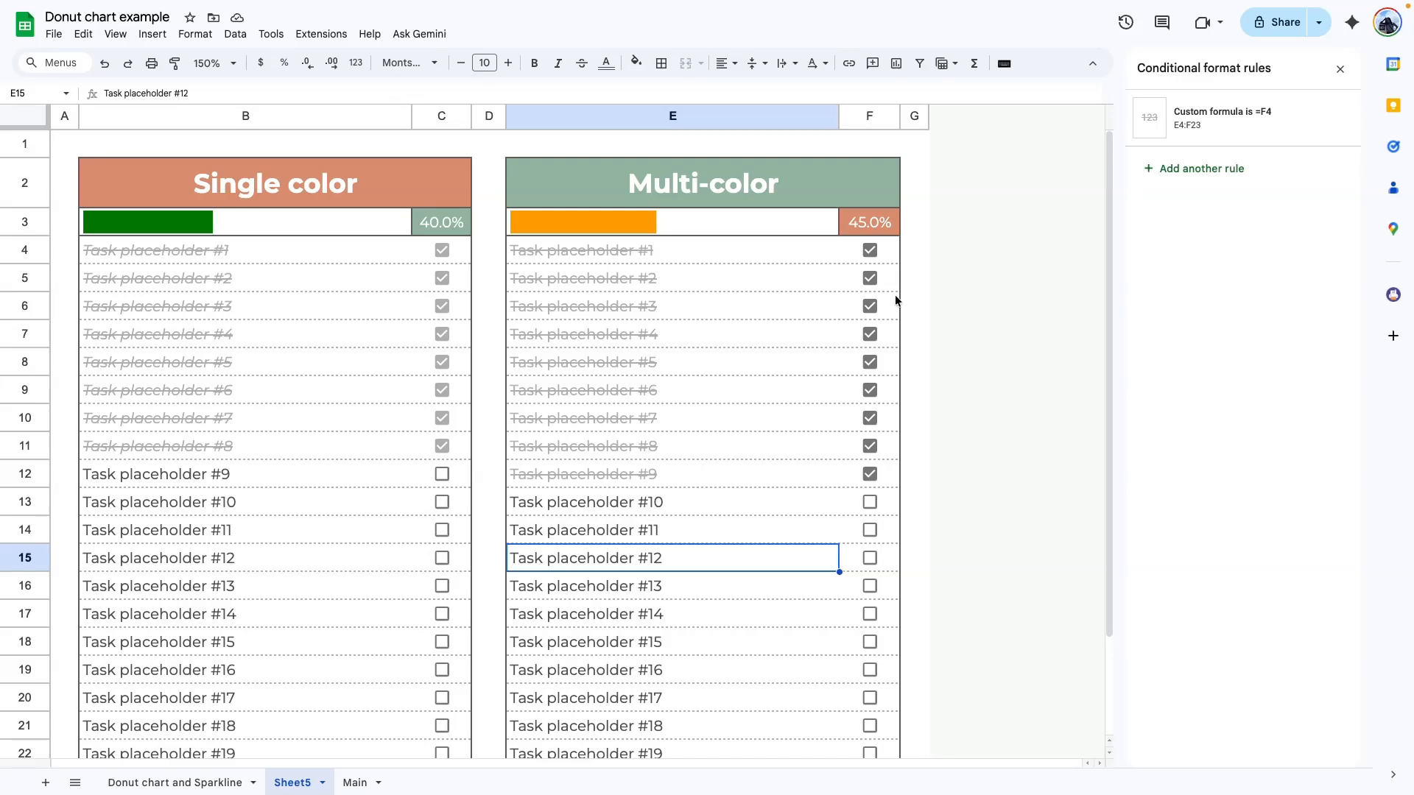
drag(882, 251, 881, 475)
click(759, 523)
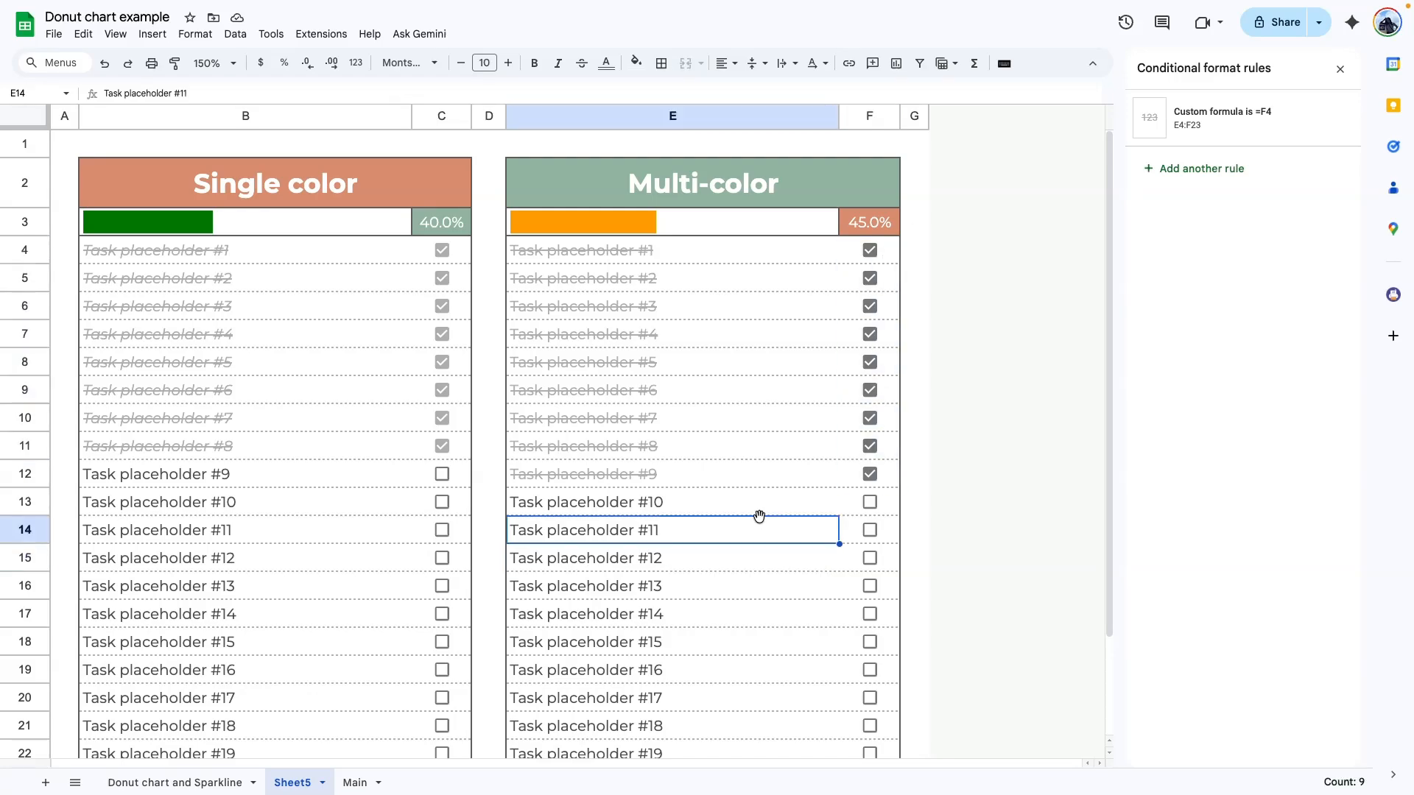
drag(592, 249, 748, 467)
drag(891, 248, 885, 470)
click(771, 511)
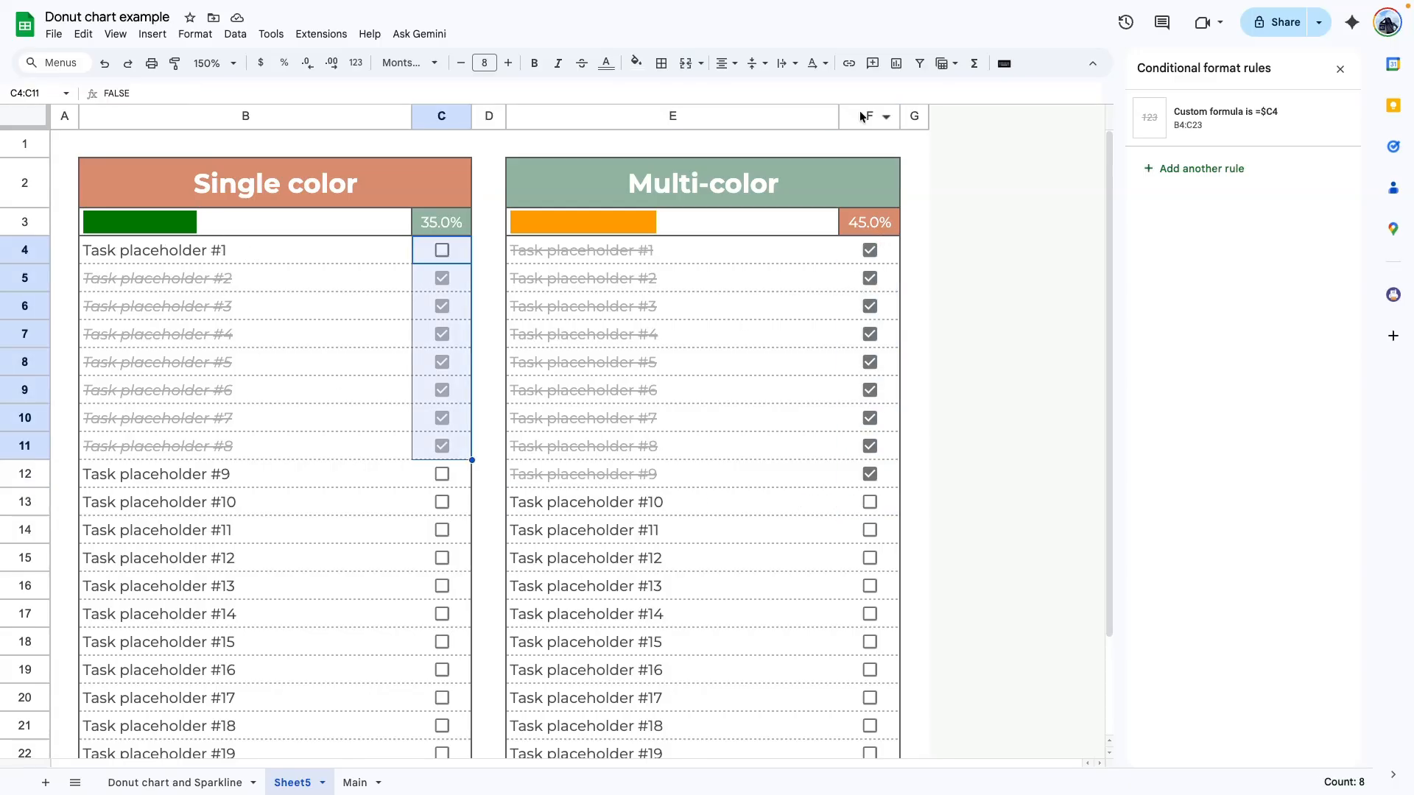
Step: Insert one column to the left of checkbox column F in the Multi-color list
click(863, 114)
right_click(860, 112)
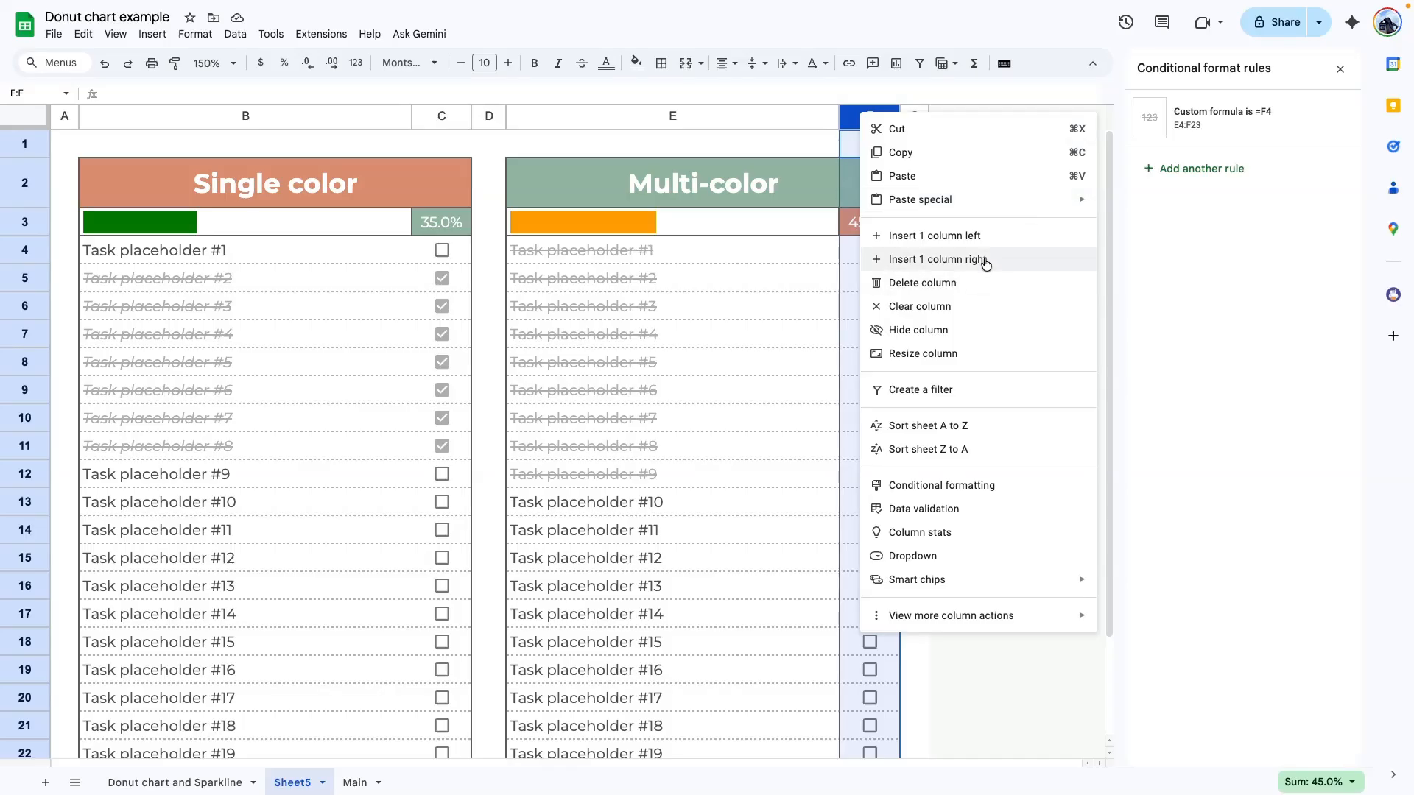
click(894, 235)
scroll(810, 442, down, 3)
click(788, 568)
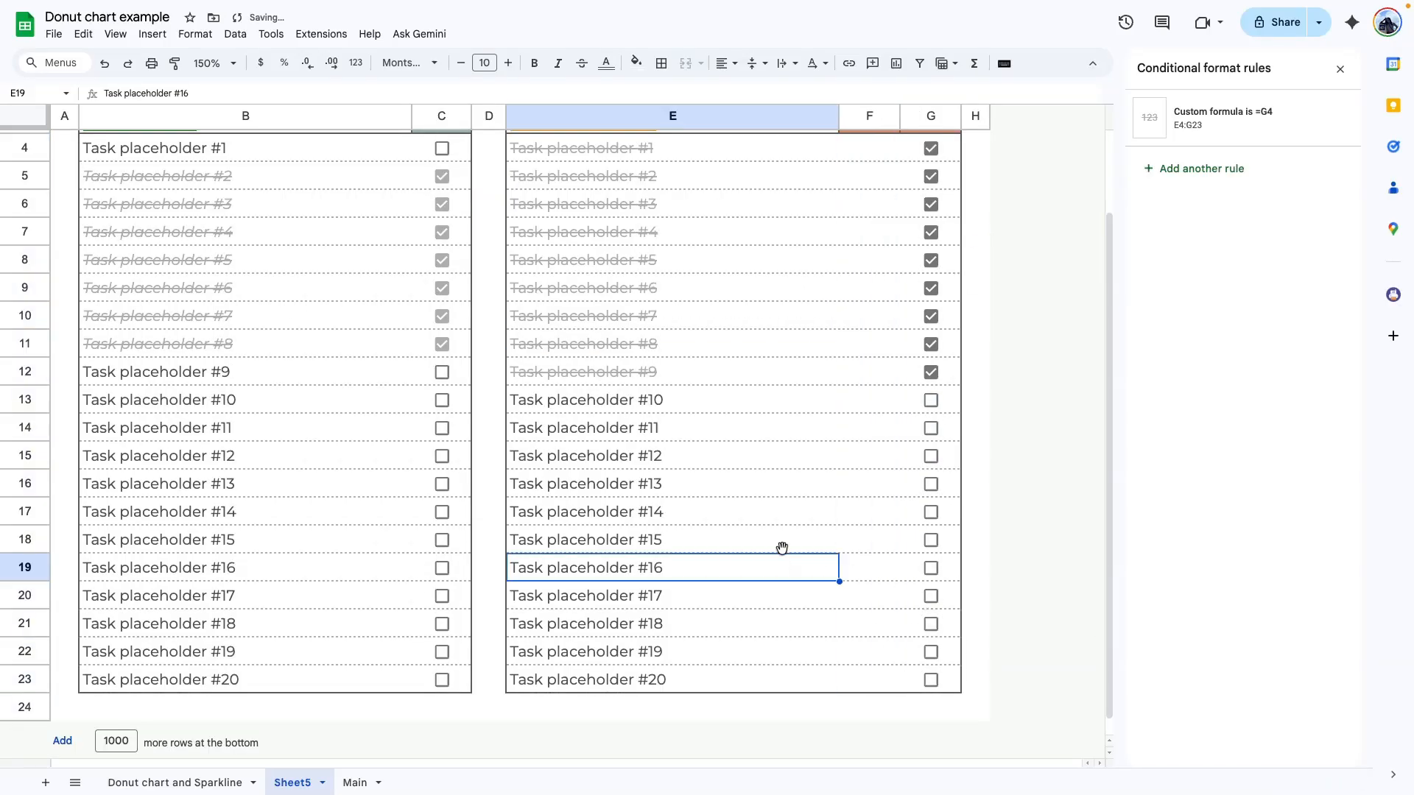
scroll(877, 287, up, 3)
Step: Fill F4:F13 with the odd numbers 1 to 19 and check off Task placeholder #1 in the Multi-color list
click(884, 246)
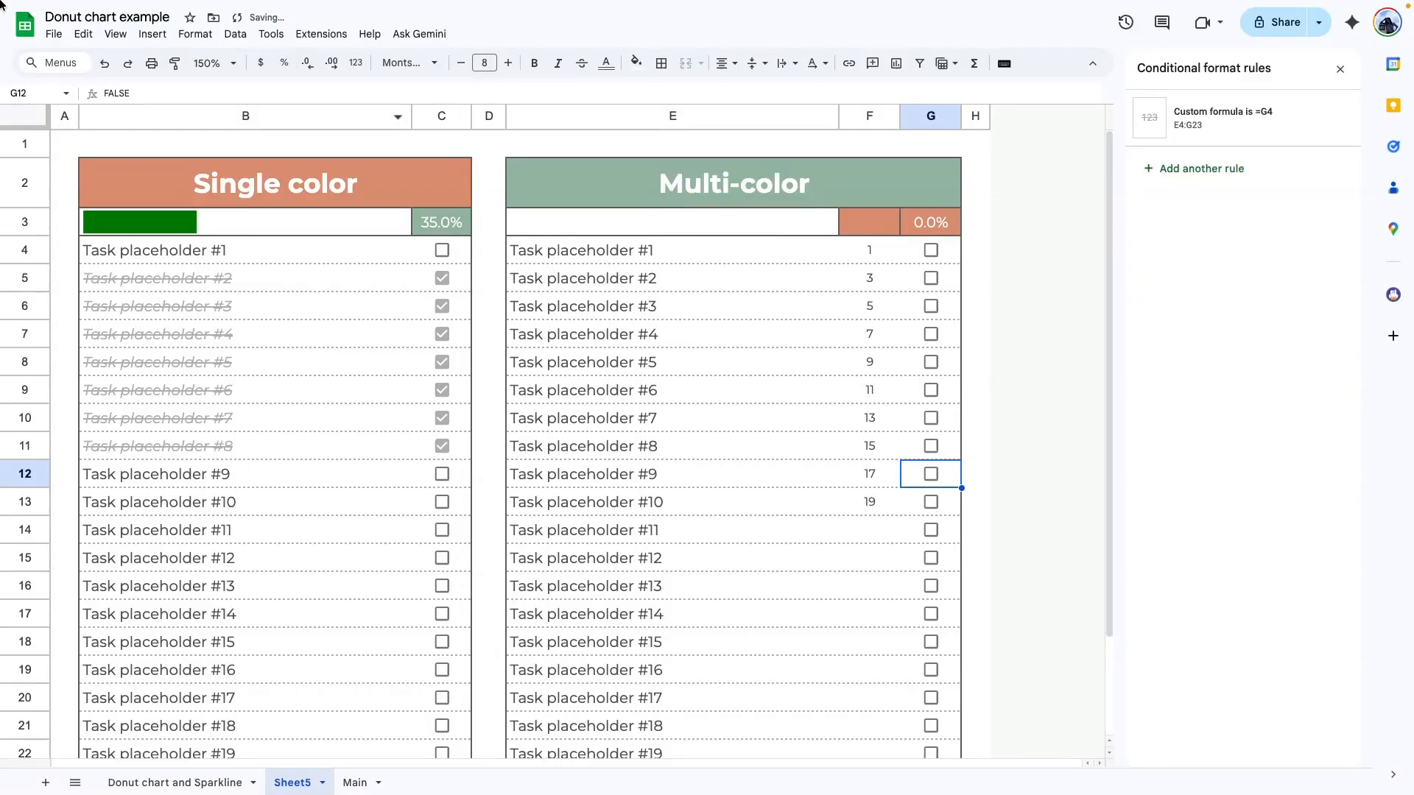
click(931, 250)
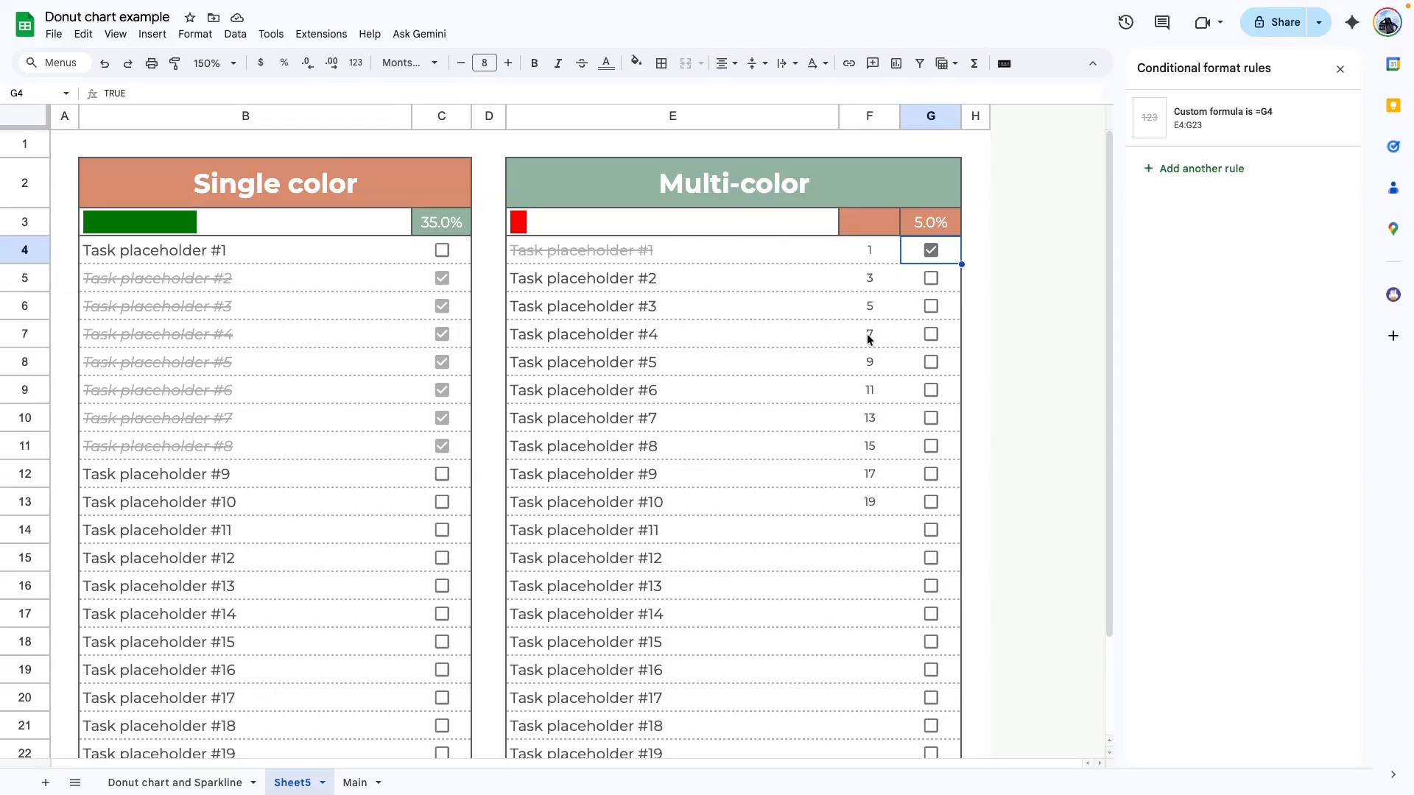
Step: Change the custom formula of the E4:G23 conditional formatting rule to =$G4 to lock the column, and save the rule
click(807, 308)
click(1237, 123)
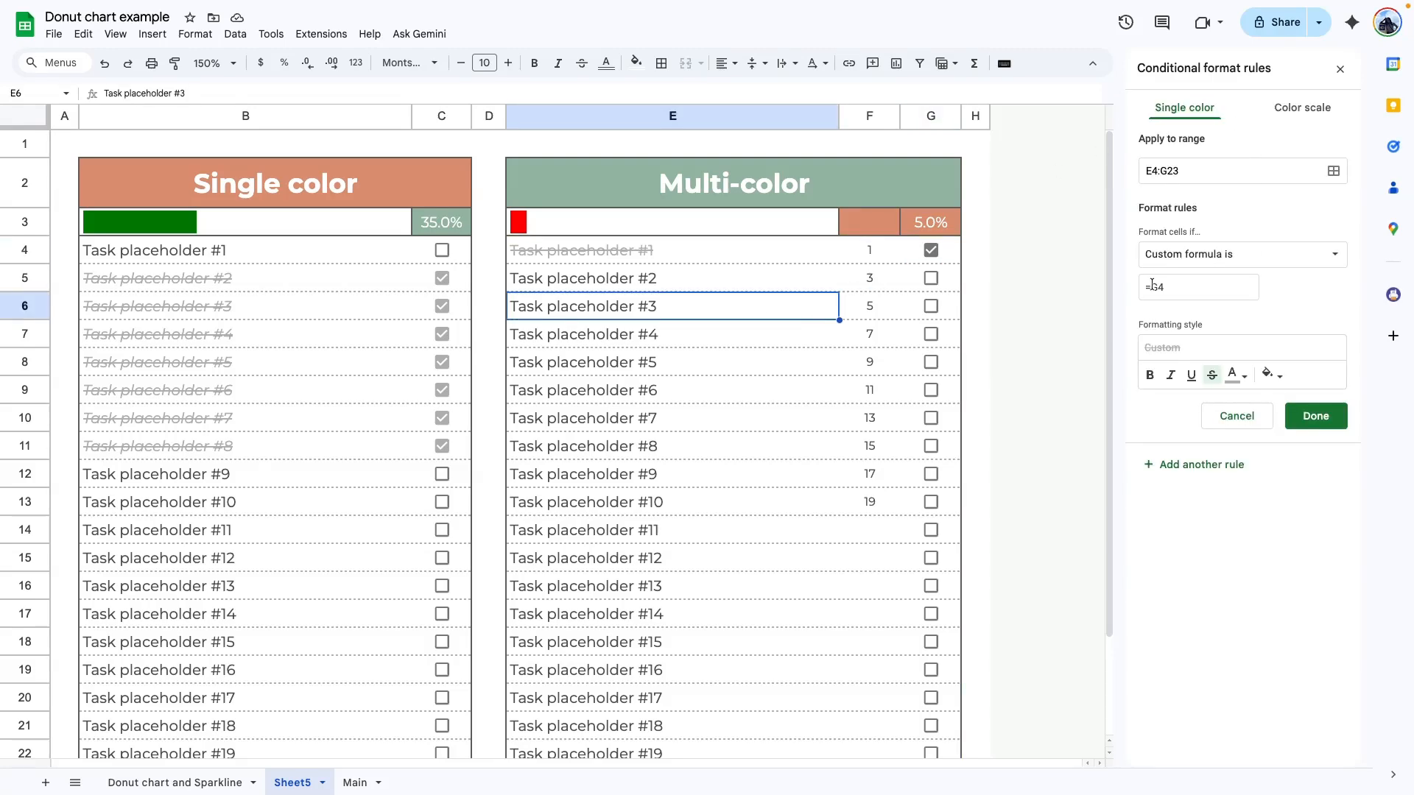
click(1134, 324)
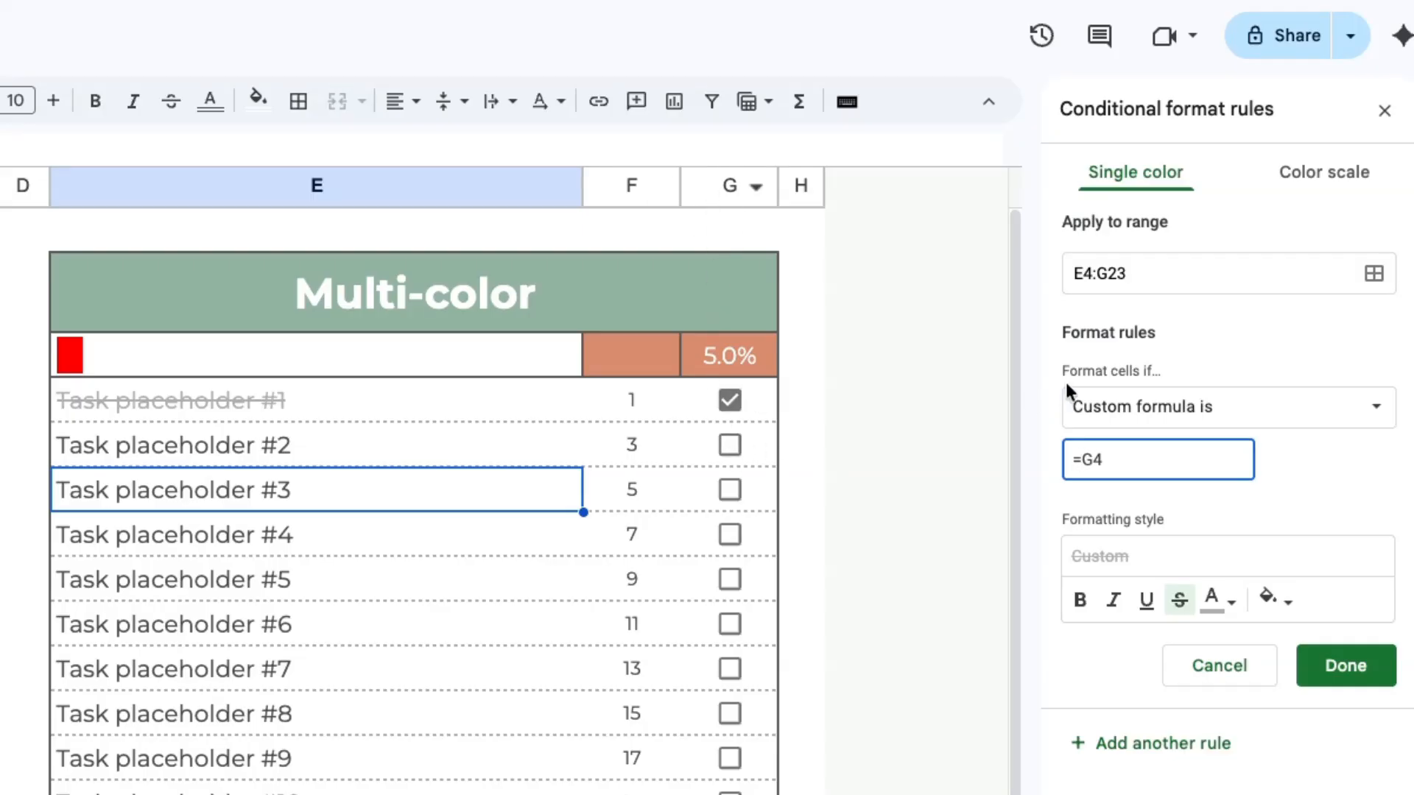
text($)
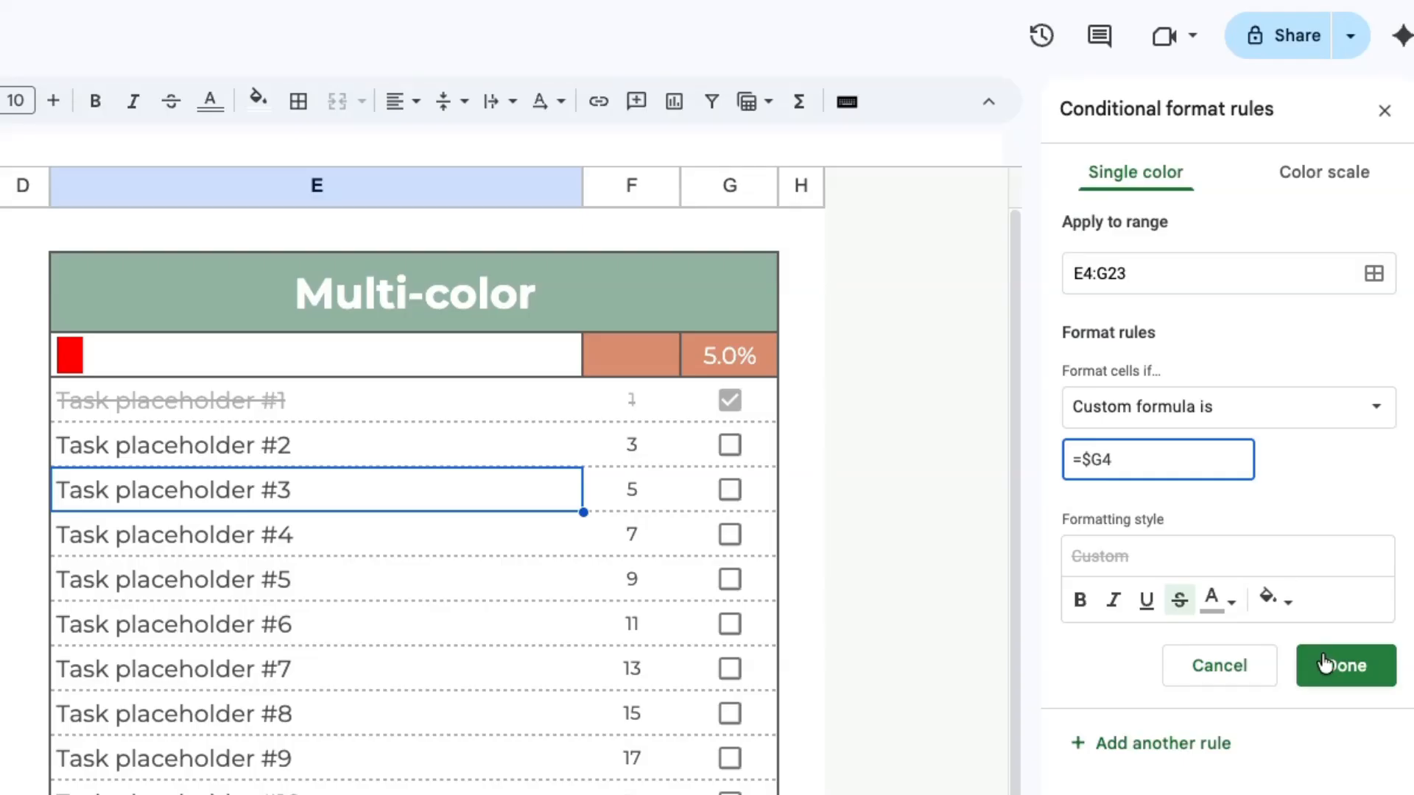
click(1326, 664)
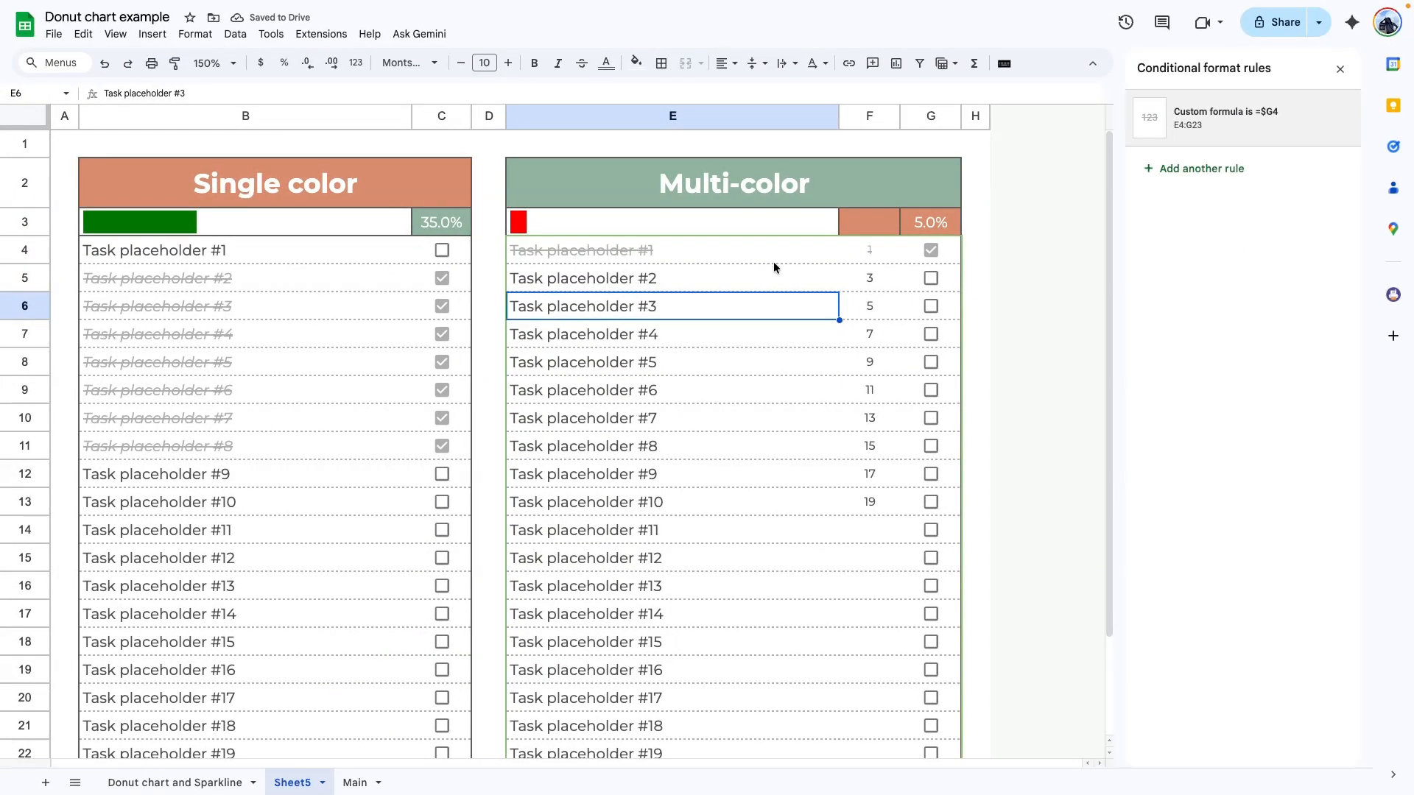
Step: Check off Task placeholder #2 through #10 in the Multi-color list to test the formatting across all three columns
click(931, 278)
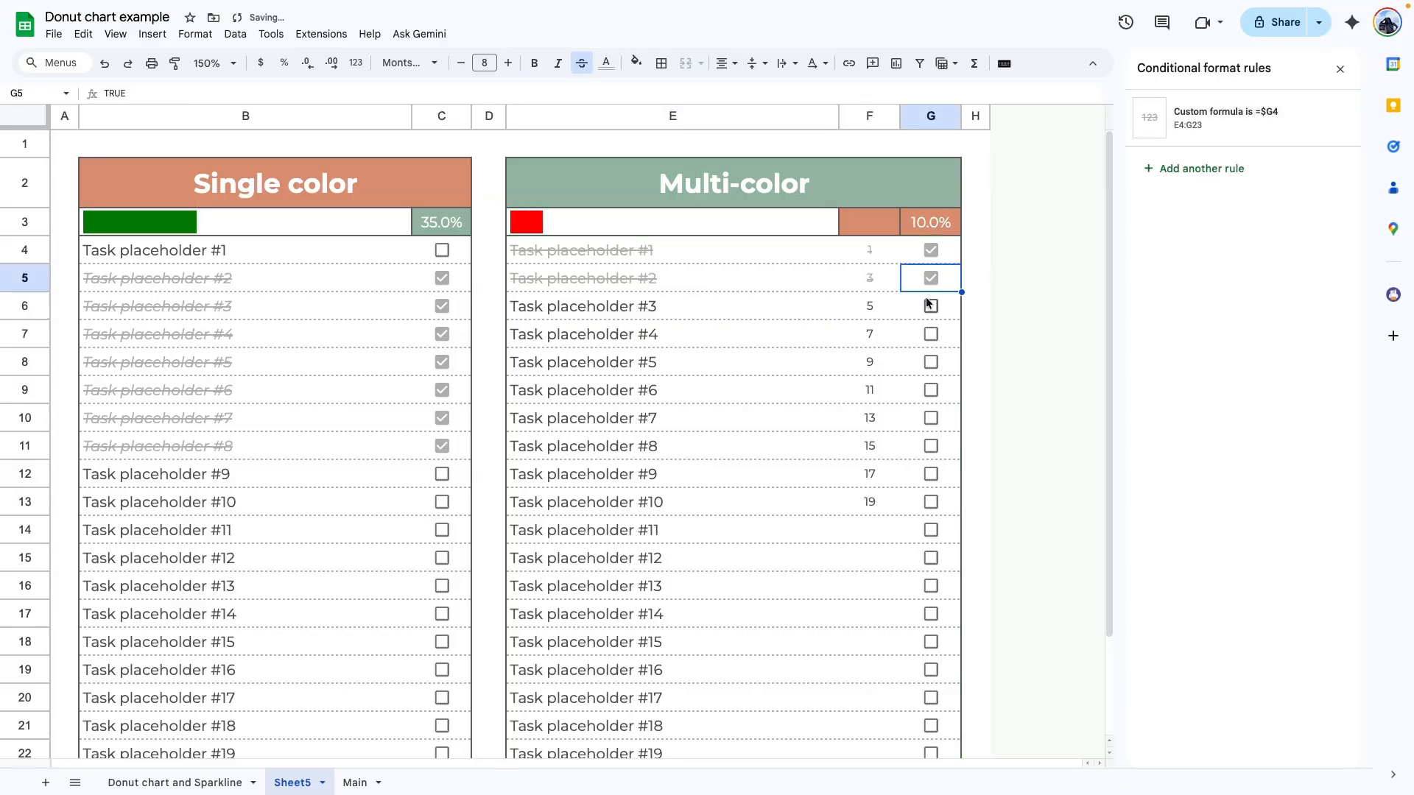
click(931, 306)
click(931, 334)
click(931, 362)
click(931, 390)
click(931, 417)
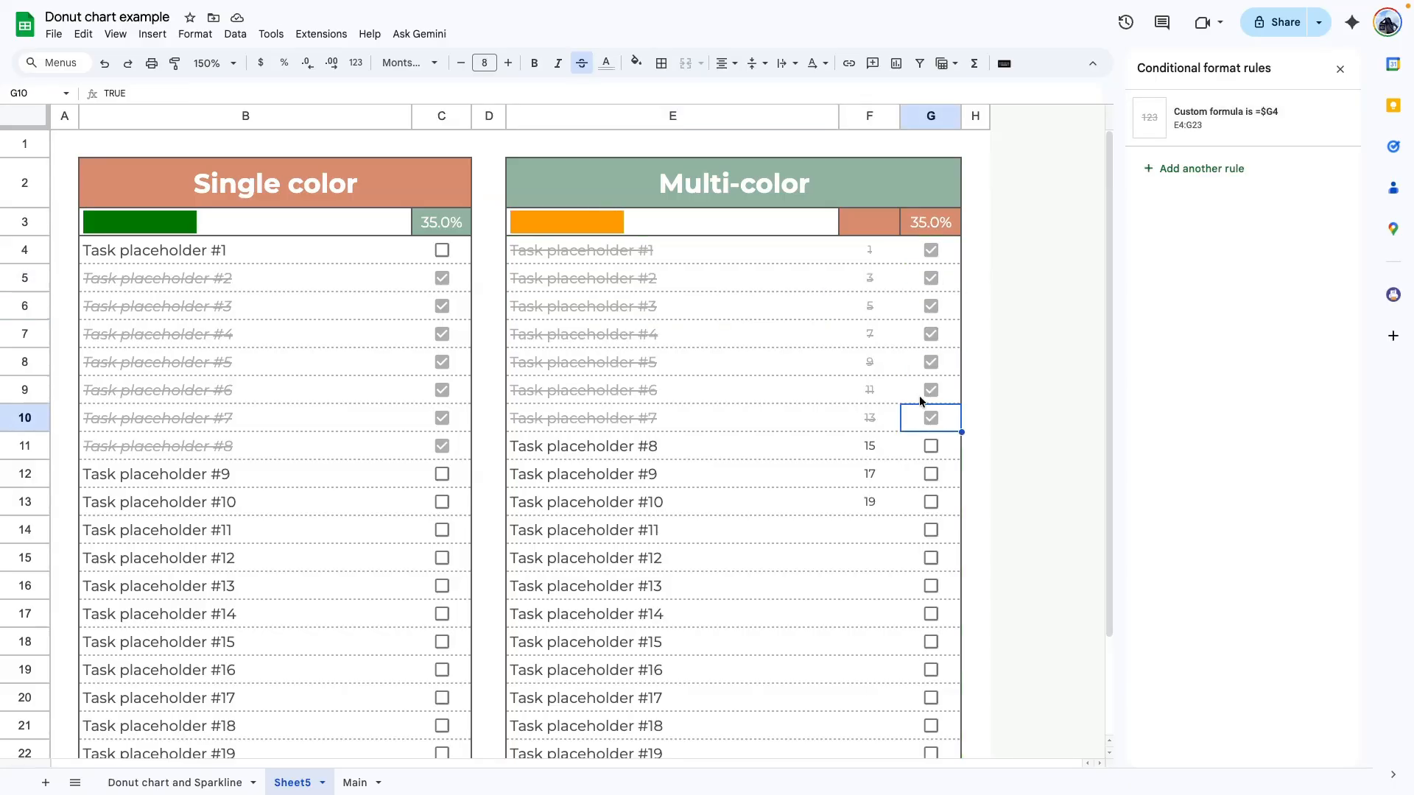
click(932, 444)
click(932, 473)
click(931, 501)
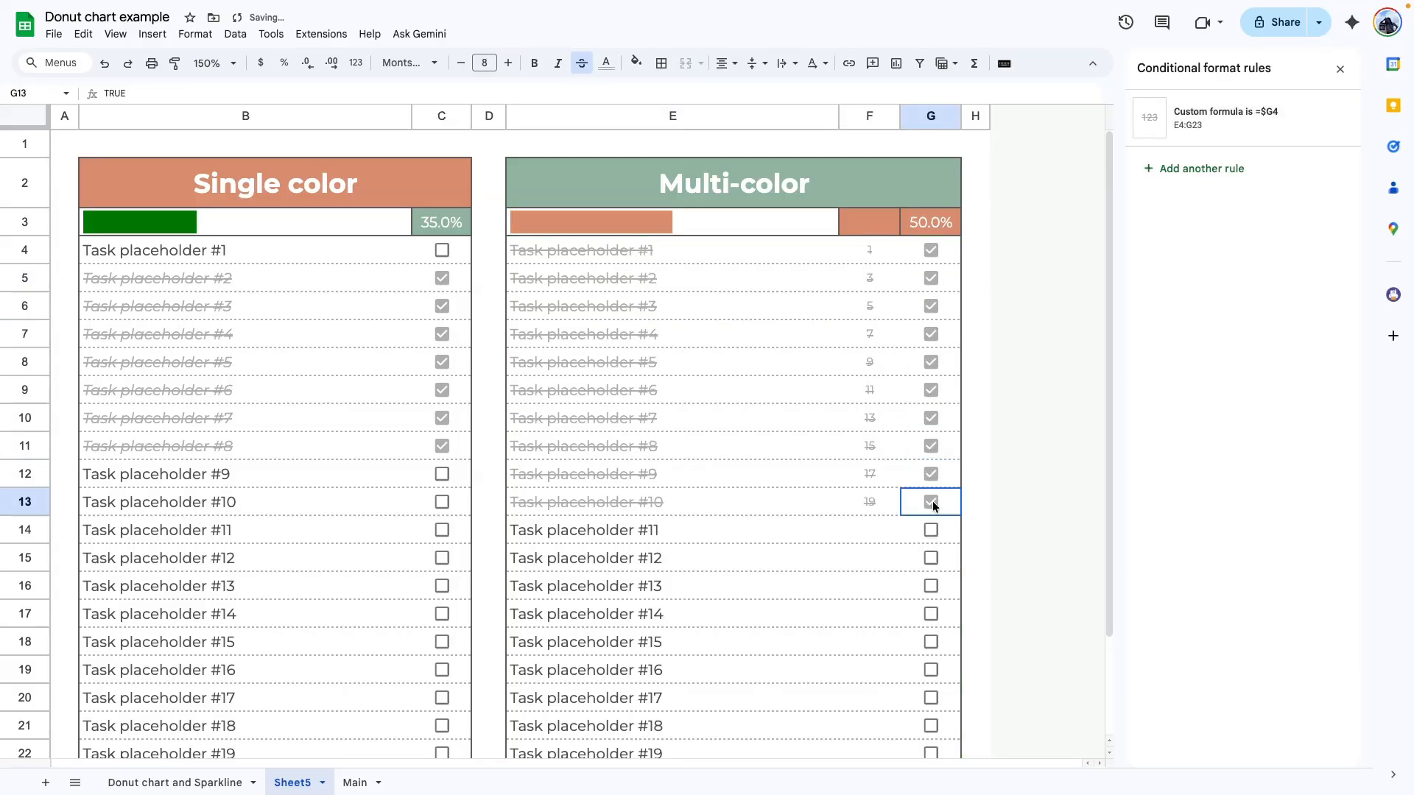
click(804, 585)
click(818, 252)
click(973, 359)
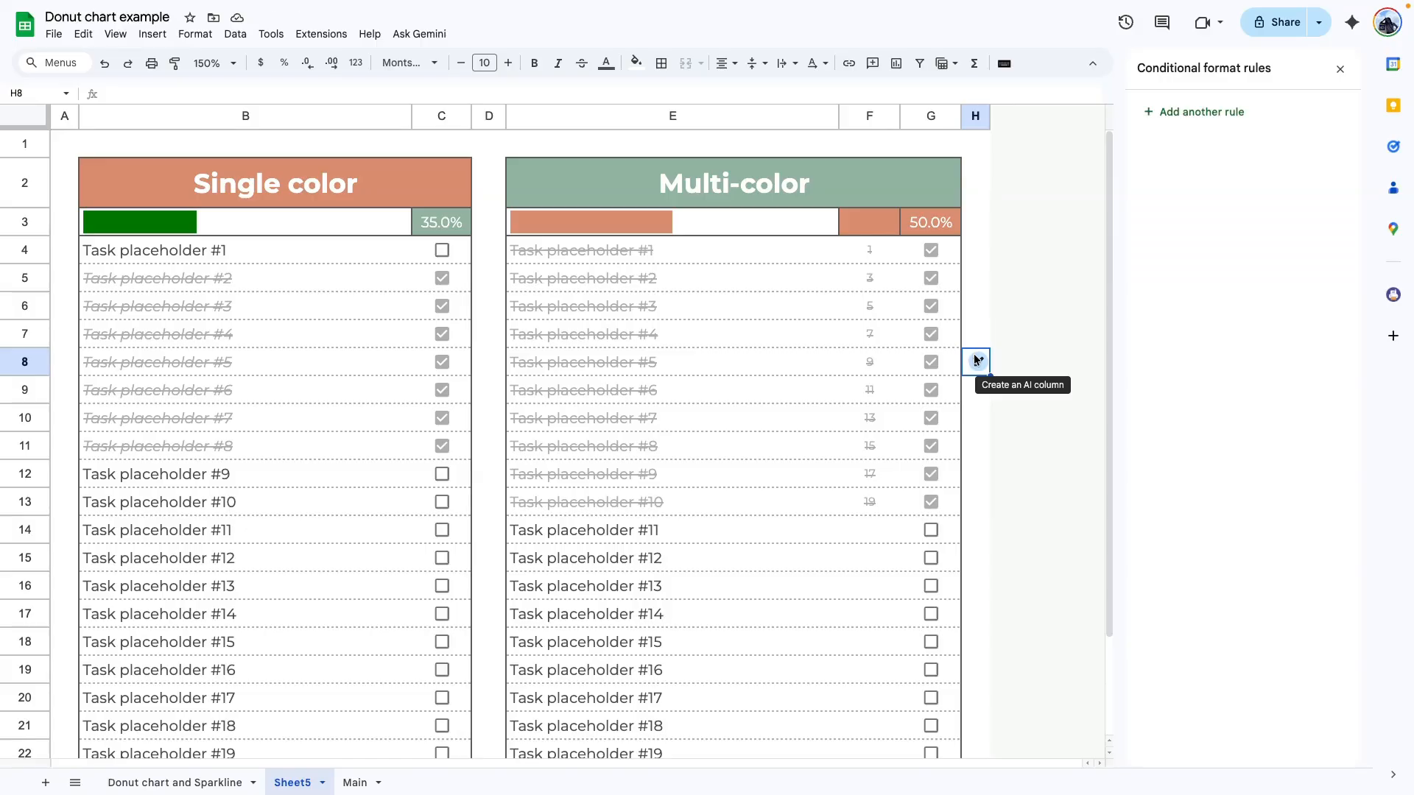
key(Up)
key(Up)
key(Up)
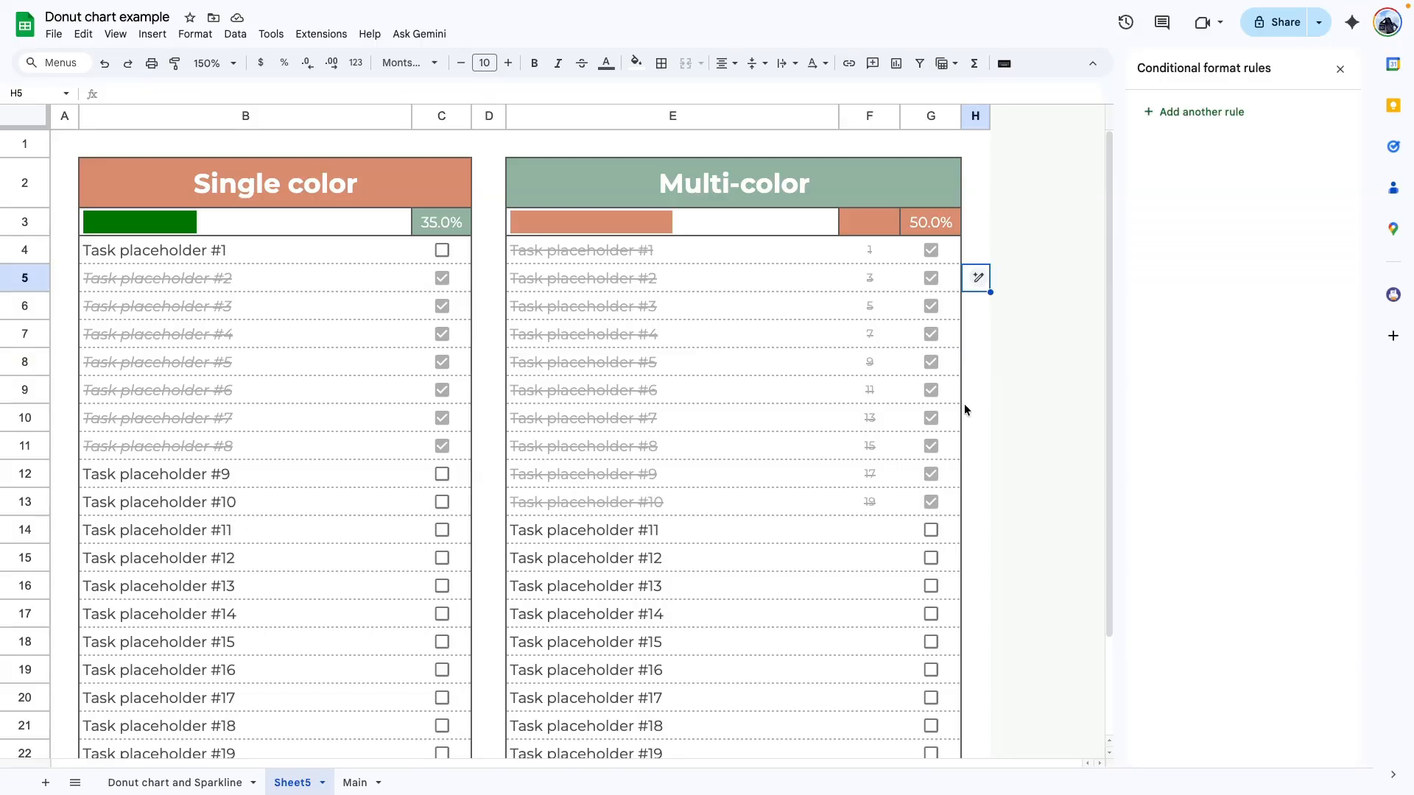